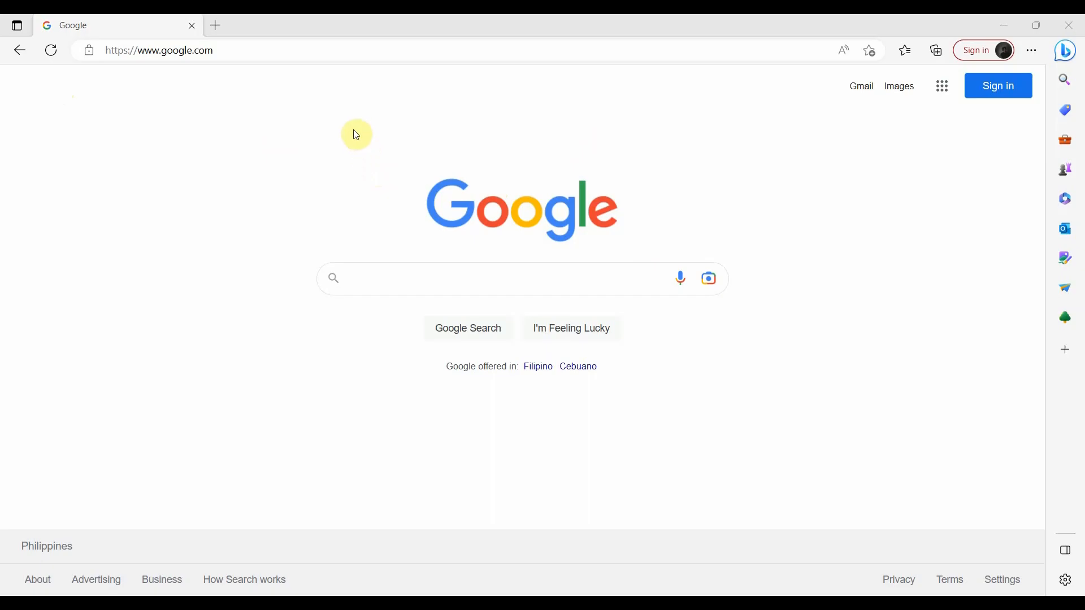
Go to the Asana website at asana.com.
left_click(227, 46)
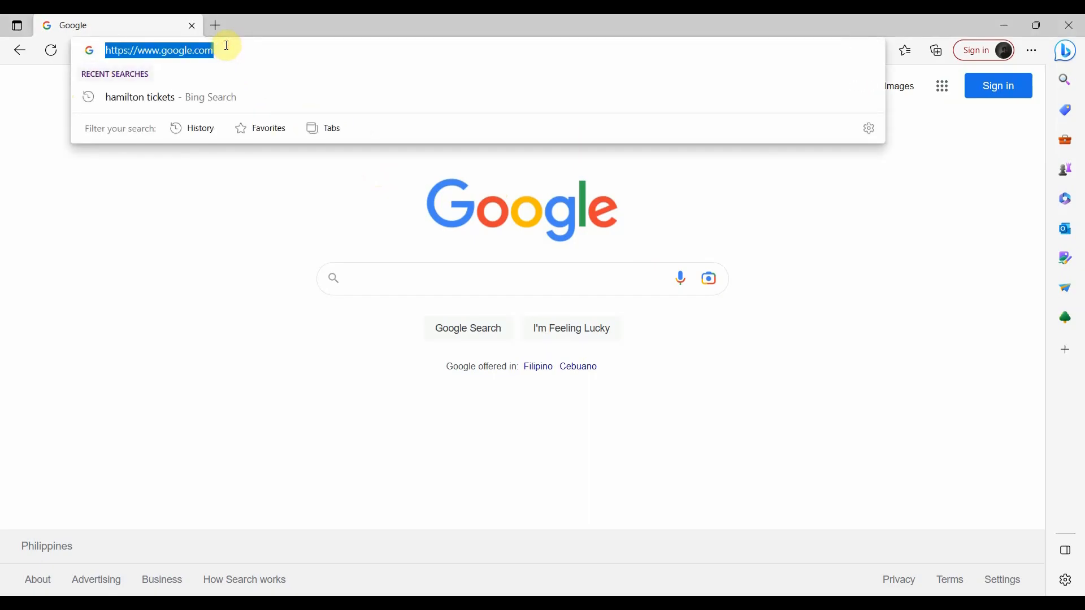
type("asana.com")
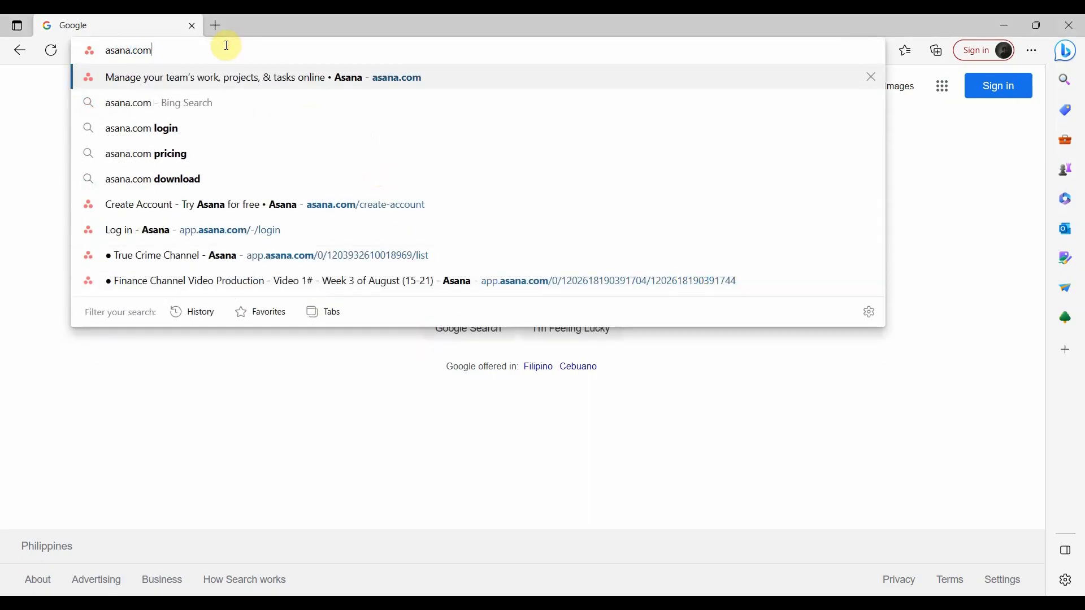
key("Return")
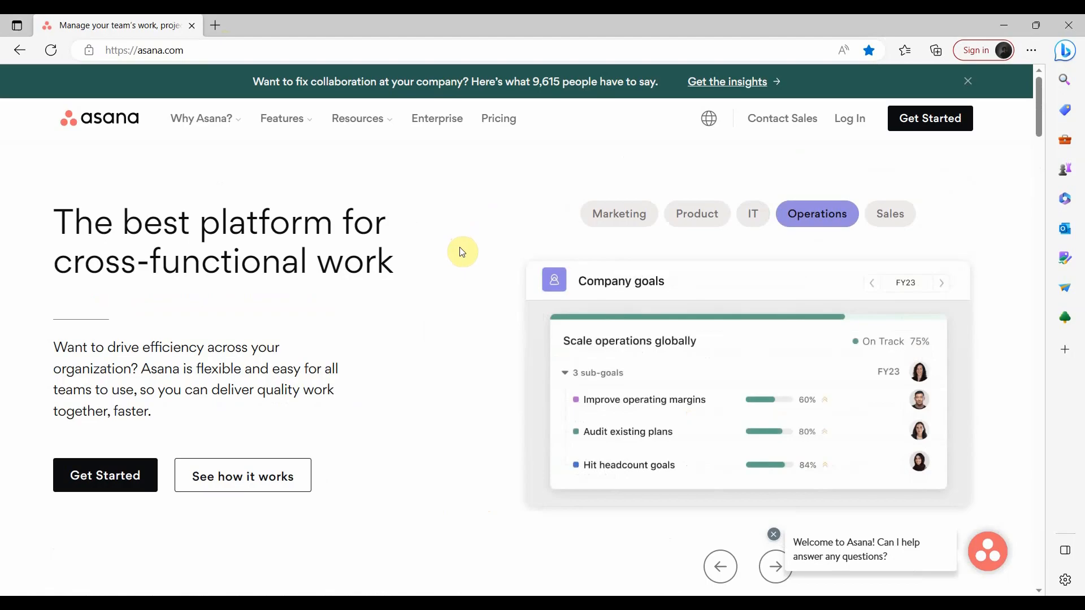
Start signing up for a new account from the Asana homepage.
scroll(463, 252, "down", 10)
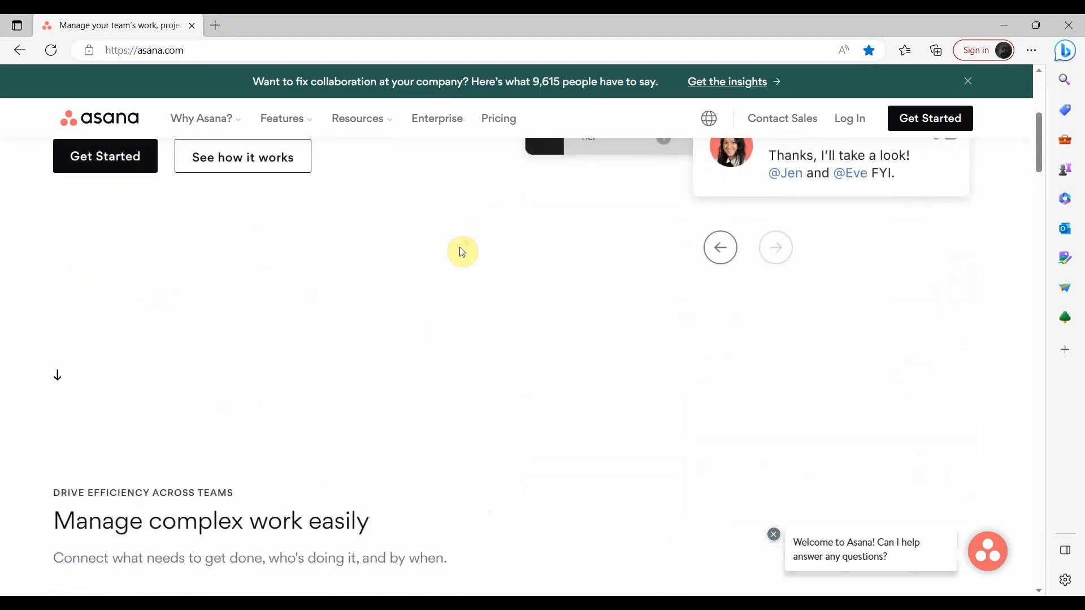
scroll(463, 251, "down", 3)
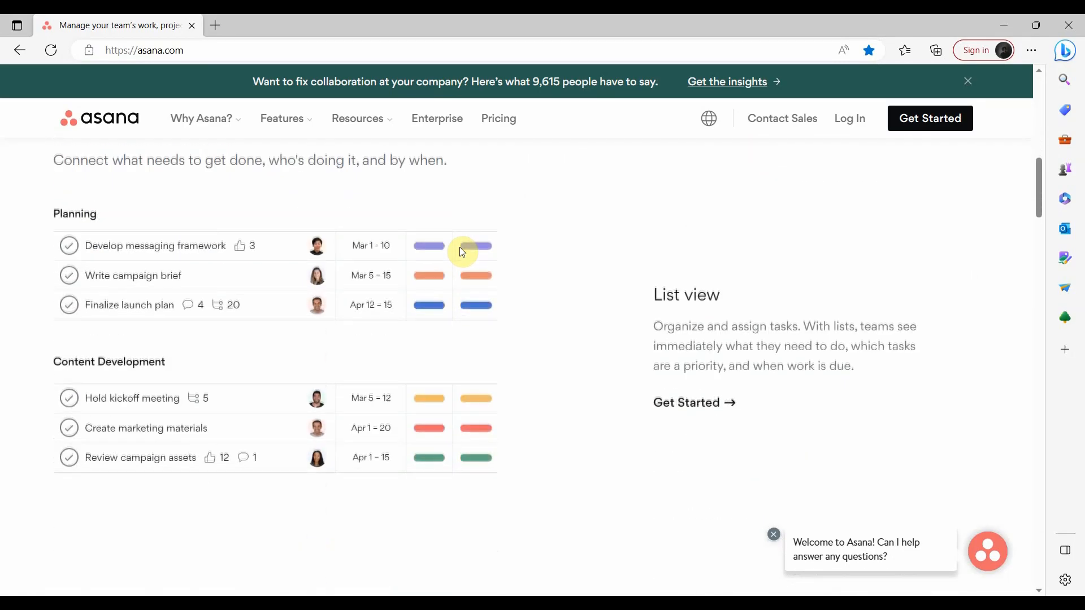
scroll(462, 252, "down", 5)
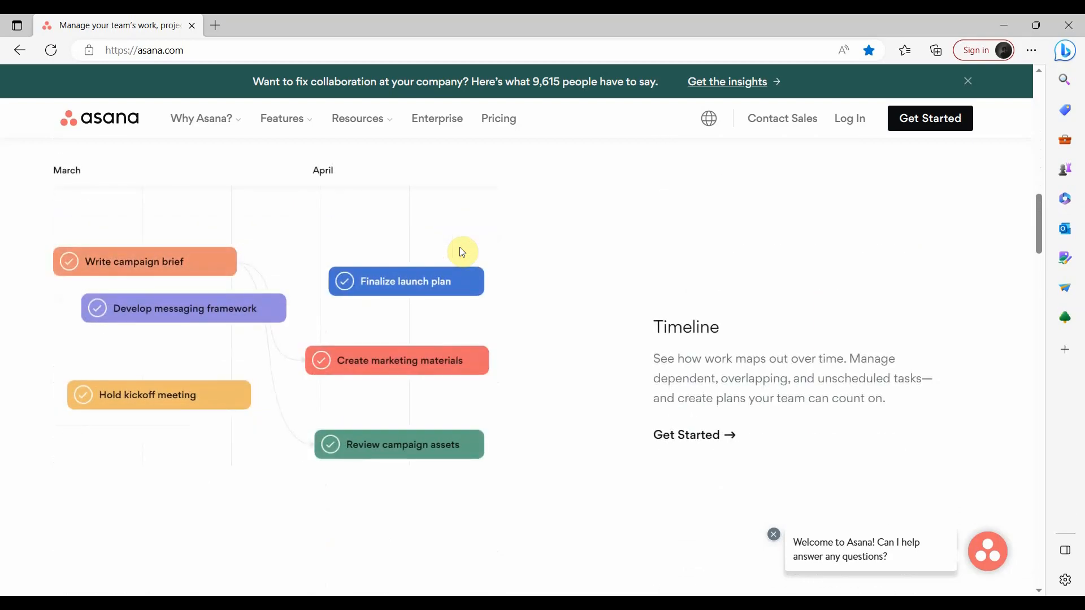
scroll(462, 251, "down", 5)
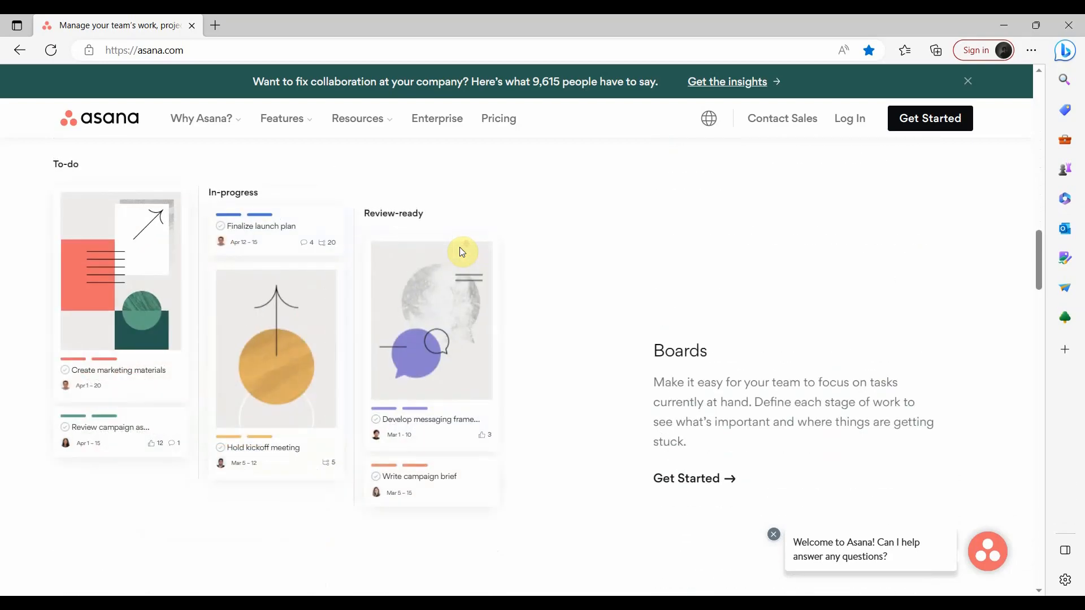
scroll(462, 251, "up", 4)
scroll(462, 252, "up", 10)
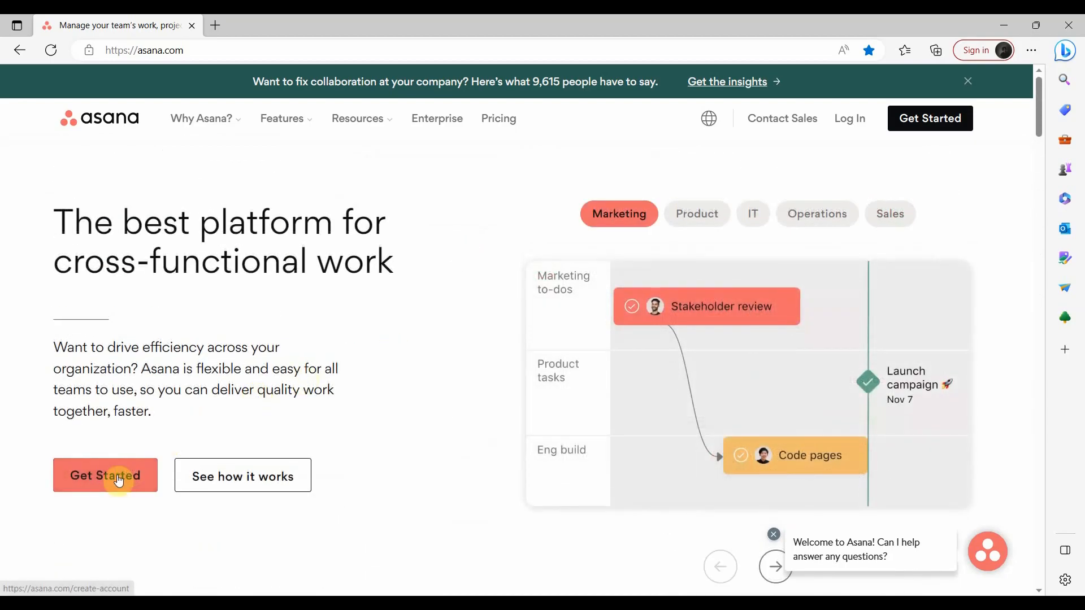
left_click(118, 481)
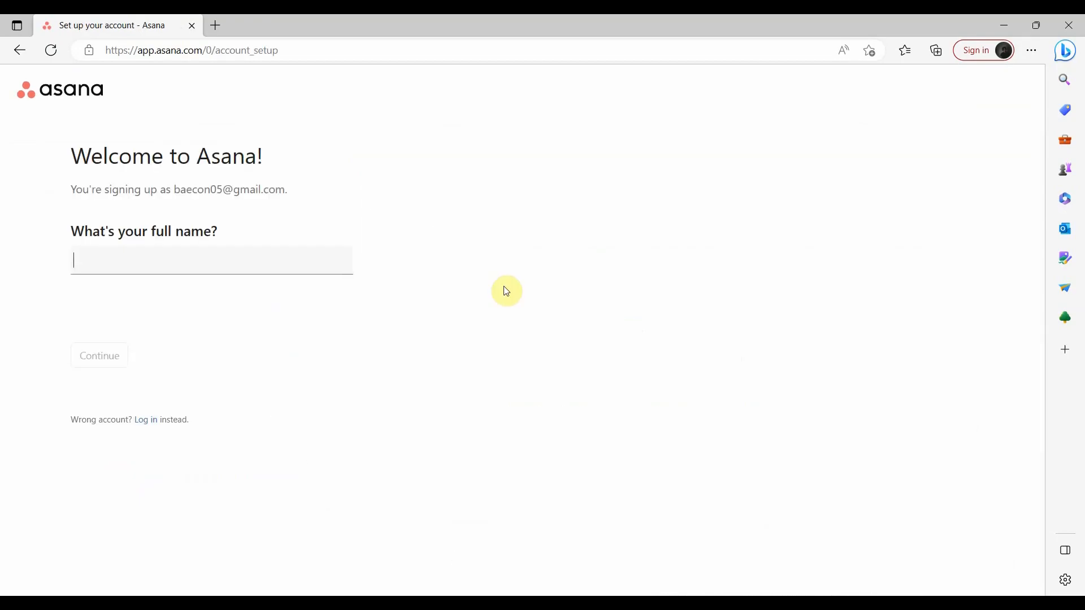
Enter the account holder's full name in the account setup and continue to the role question.
left_click(317, 263)
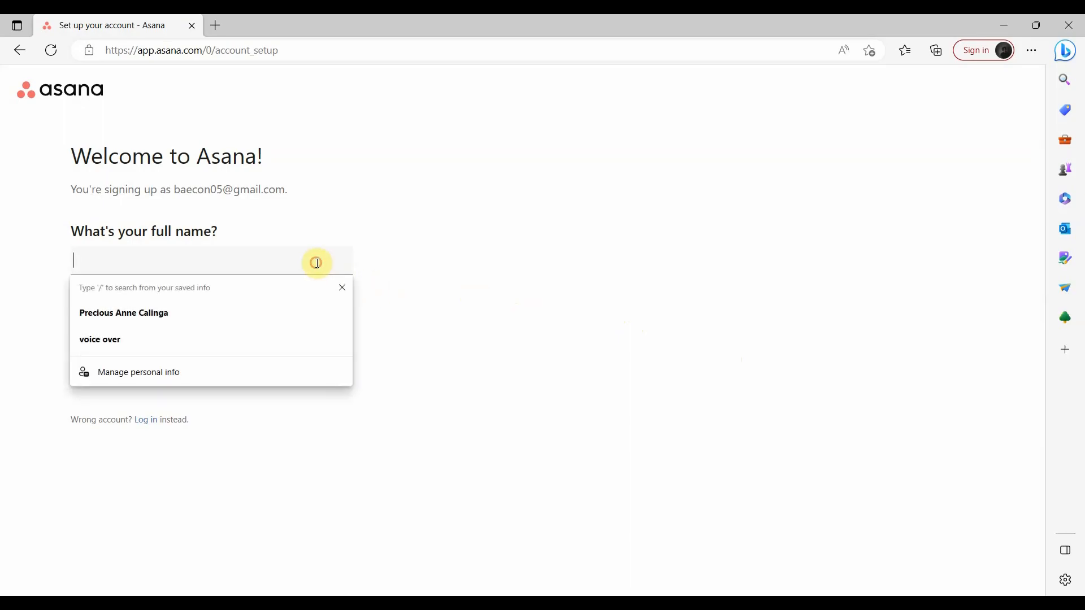
type("ba con")
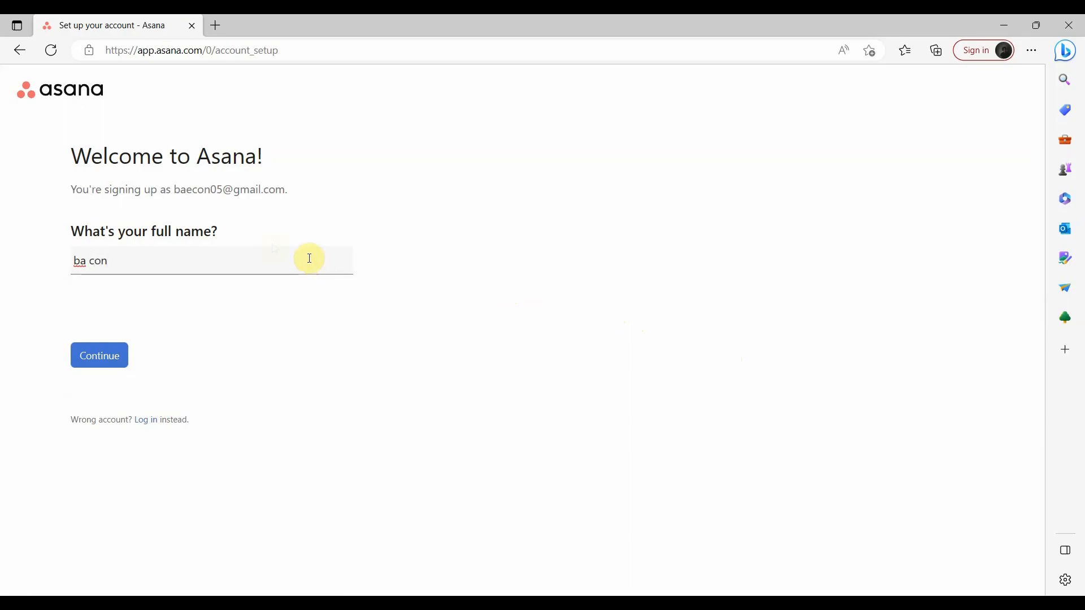
key("Left")
key("BackSpace")
type("e")
left_click(97, 361)
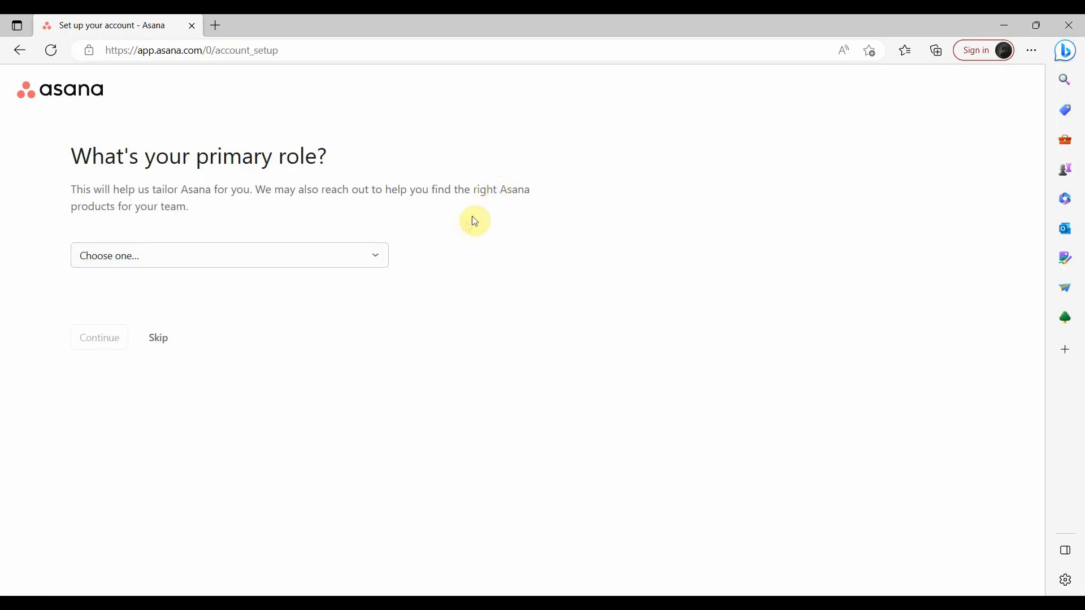
Set the primary role to Business owner and continue the account setup.
left_click(381, 263)
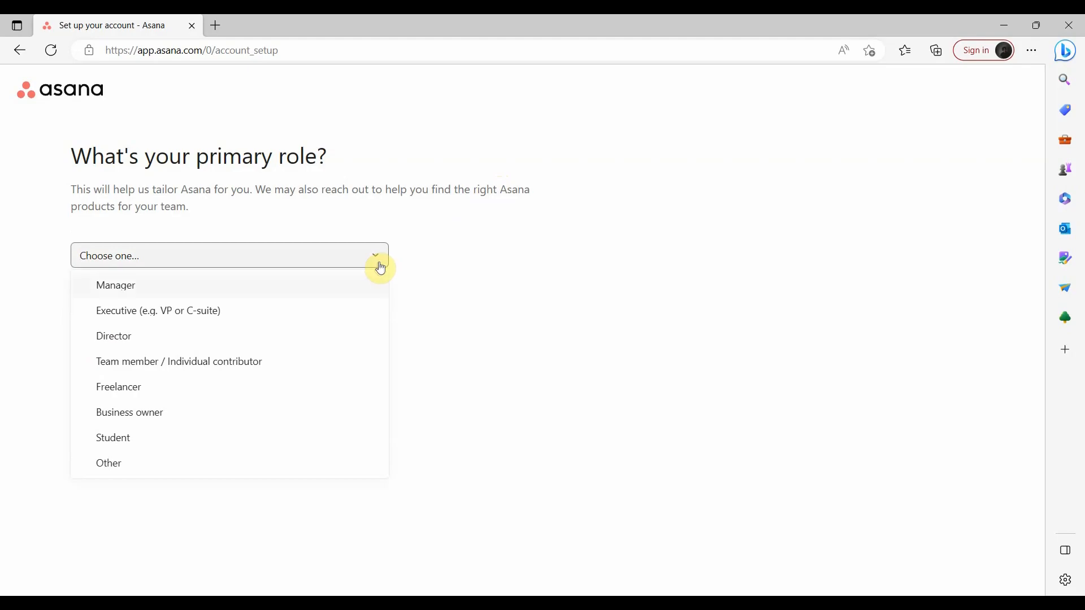
left_click(150, 422)
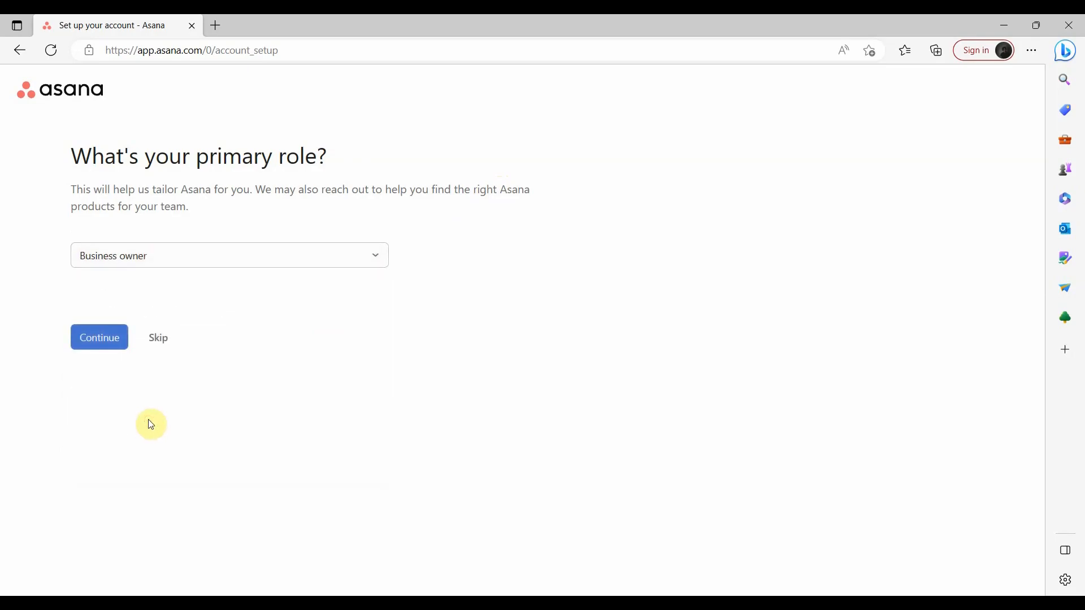
left_click(106, 343)
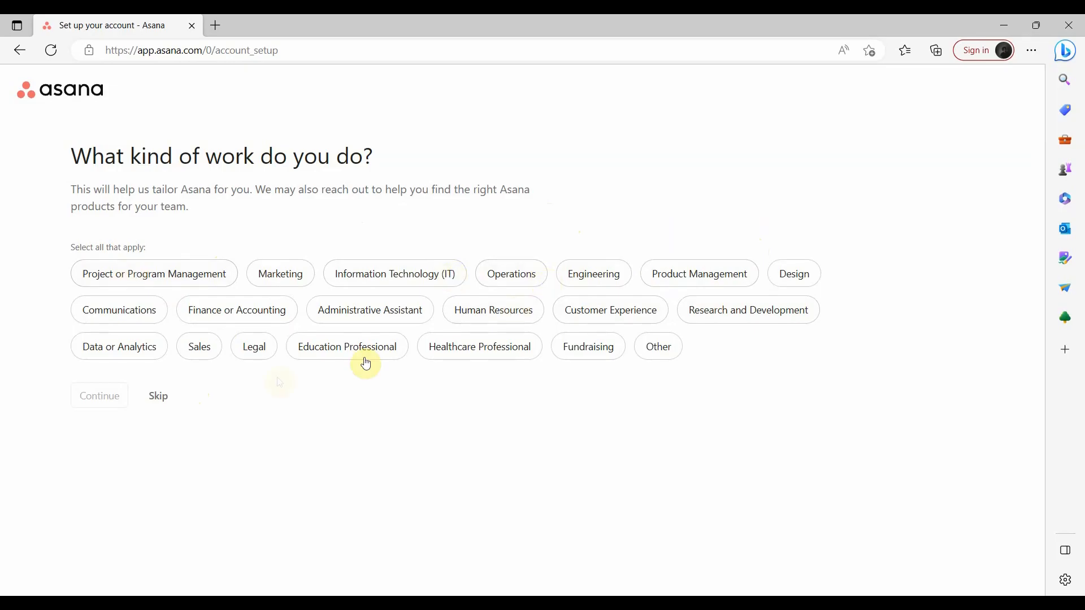
Skip the kind-of-work question and accept Project and process management as the main objective.
left_click(160, 398)
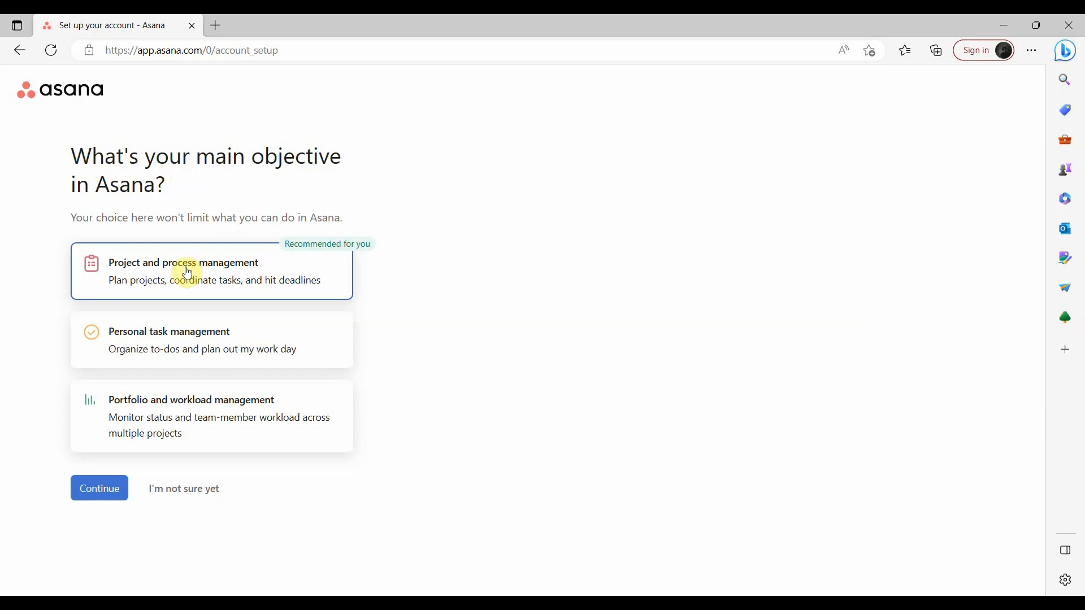
left_click(117, 497)
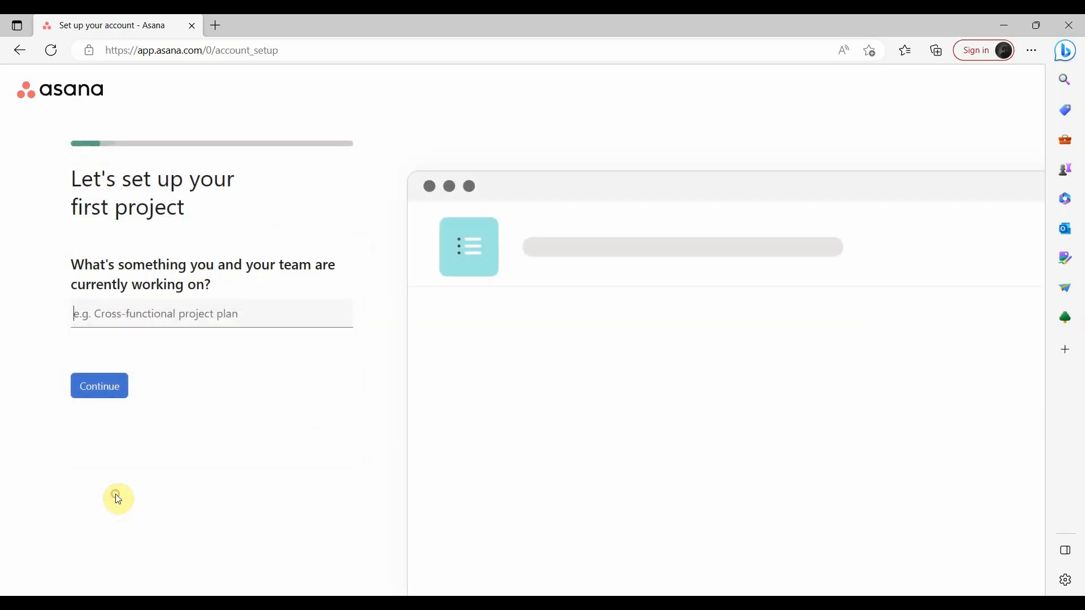
Name the first project "youtube" and continue to its tasks.
left_click(184, 326)
left_click(311, 273)
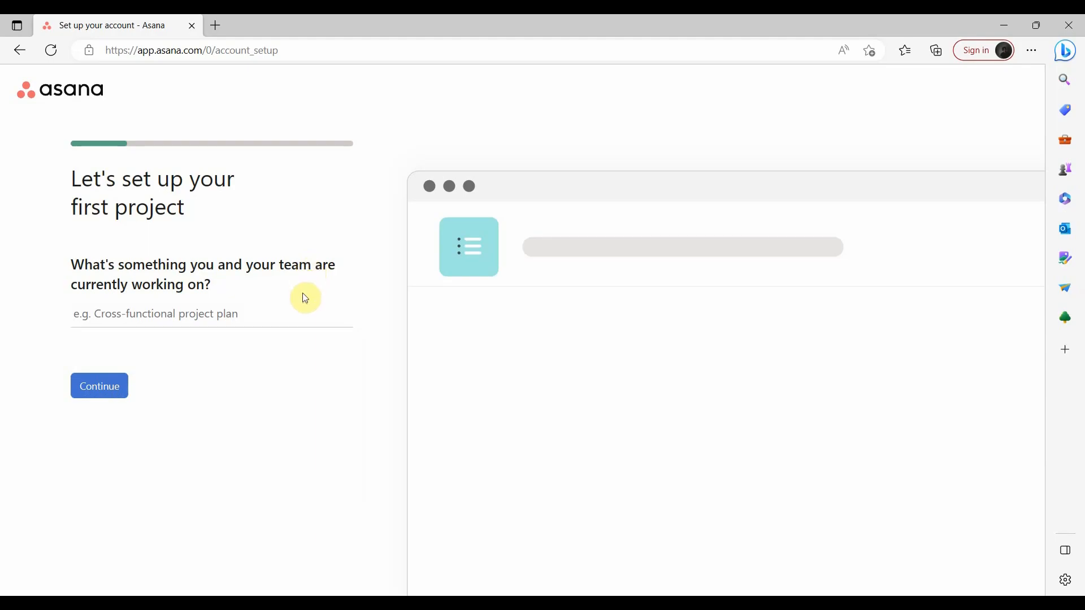
left_click(307, 310)
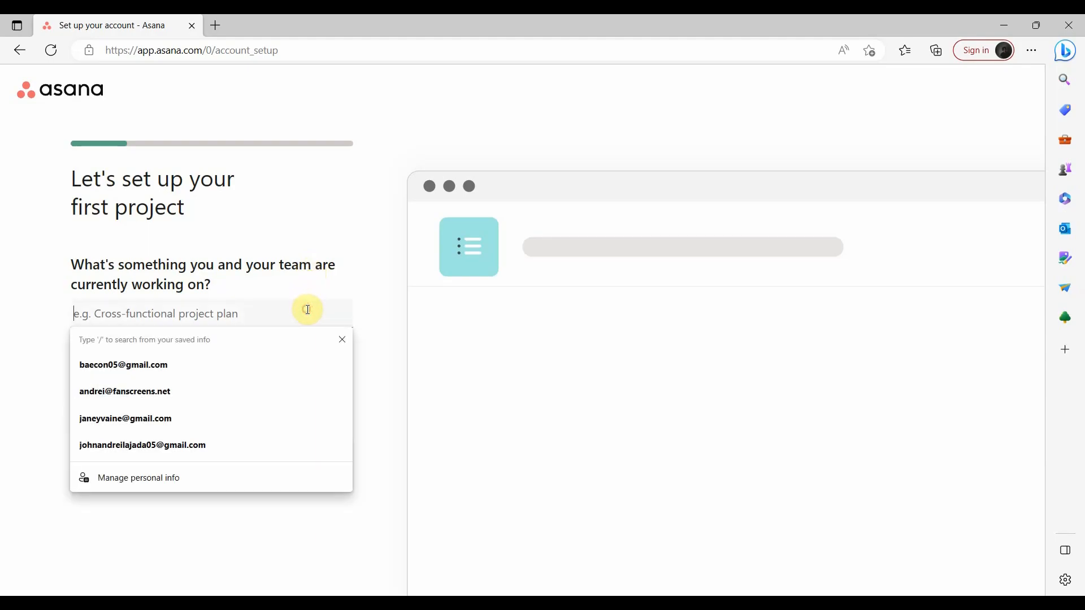
type("youtu")
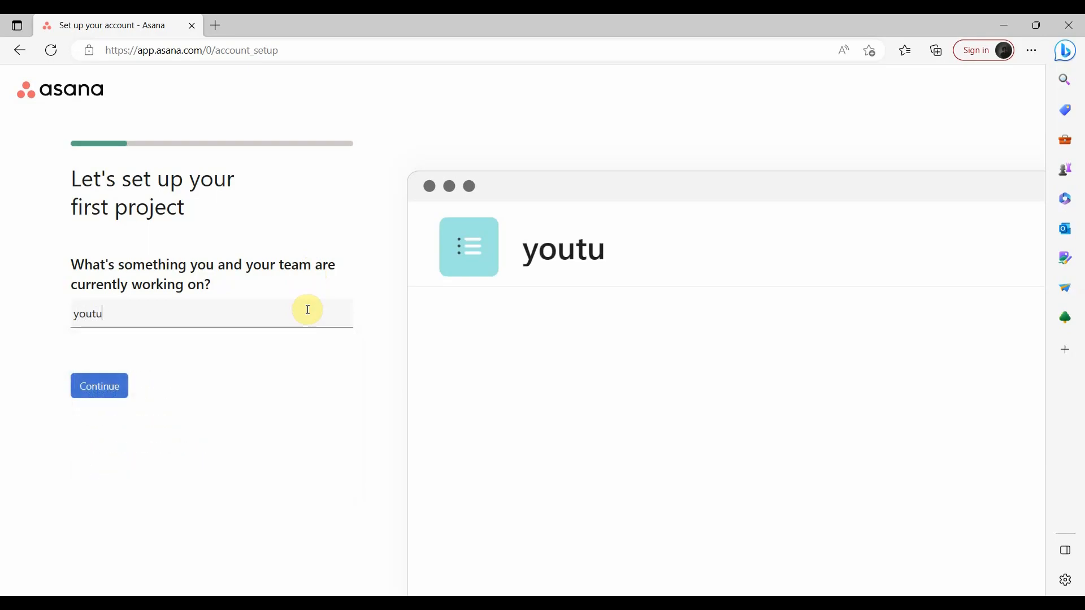
type("be")
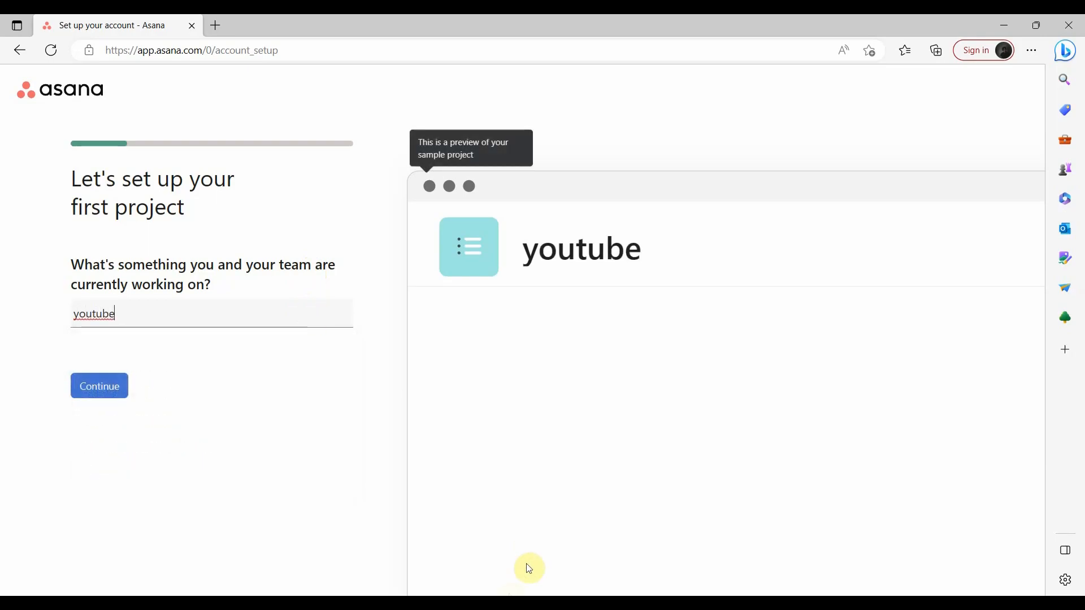
left_click(121, 390)
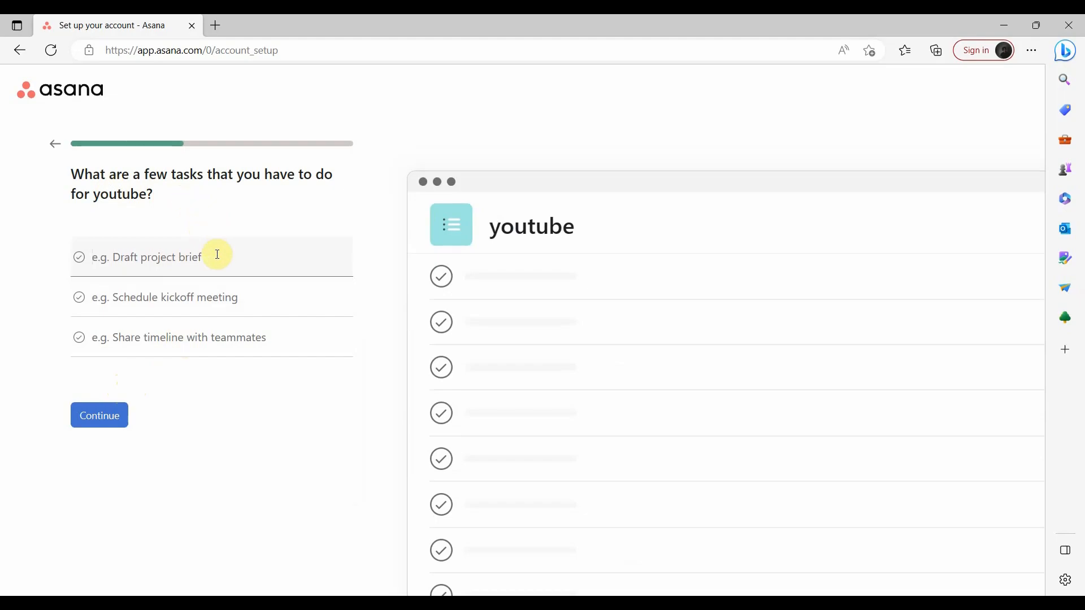
Add the tasks "script writing", "voice over" and "video edit" to the youtube project and continue.
type("script writ")
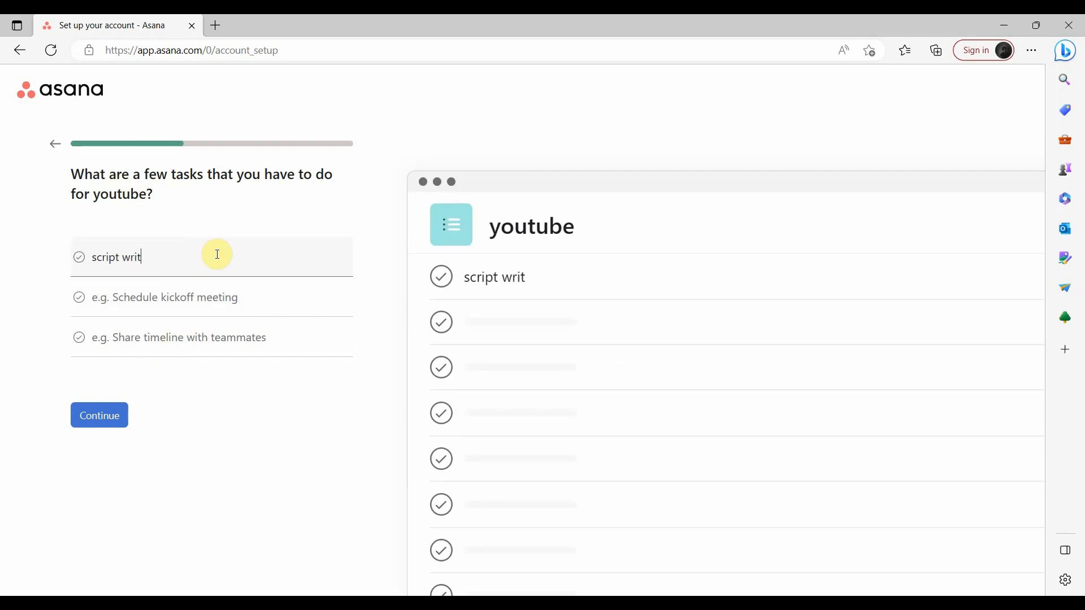
type("ing")
left_click(179, 298)
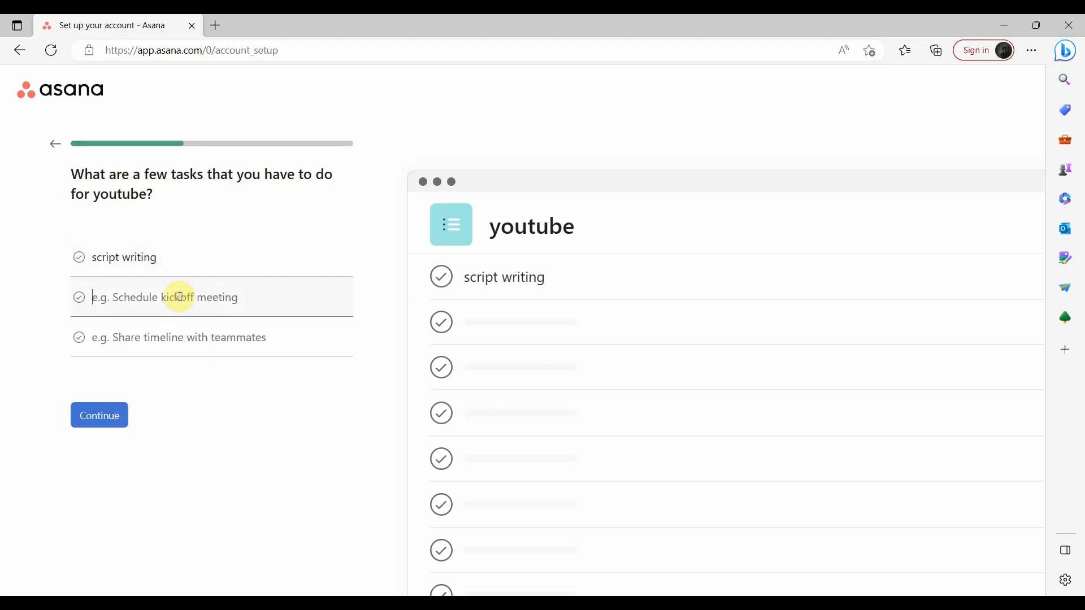
type("voi")
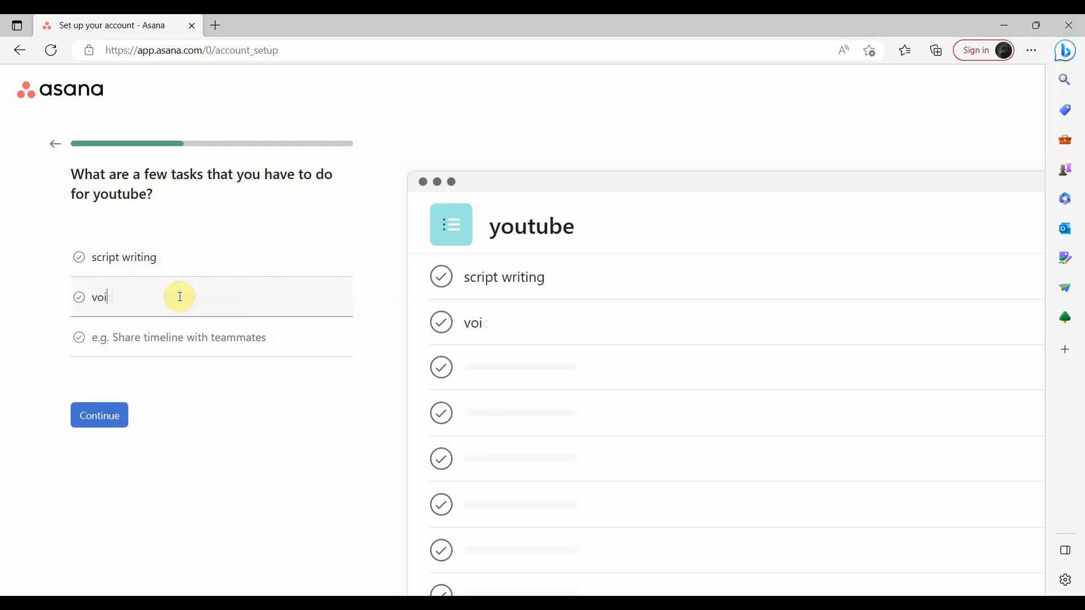
type("ce over")
left_click(188, 342)
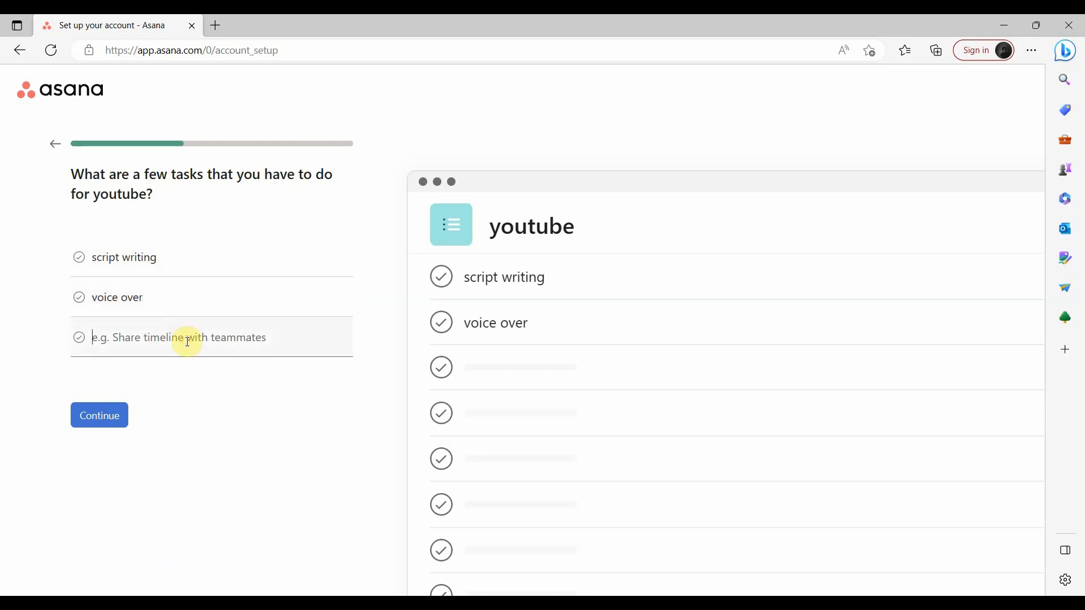
type("video edit")
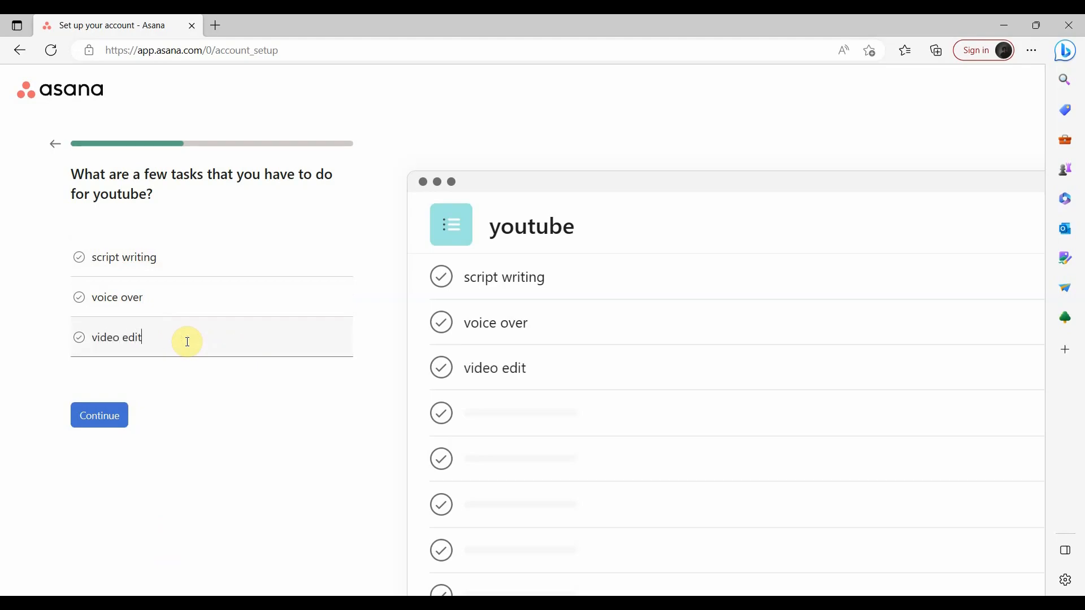
left_click(111, 421)
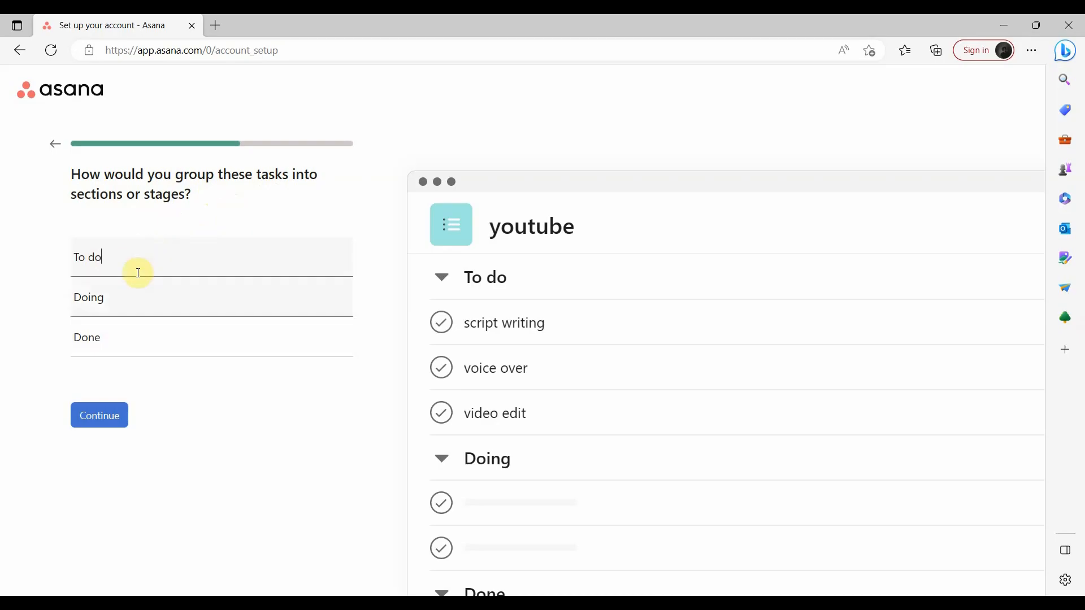
Finish the project setup with the sections To do, Doing and Done, the List layout and no invited teammates.
left_click(116, 415)
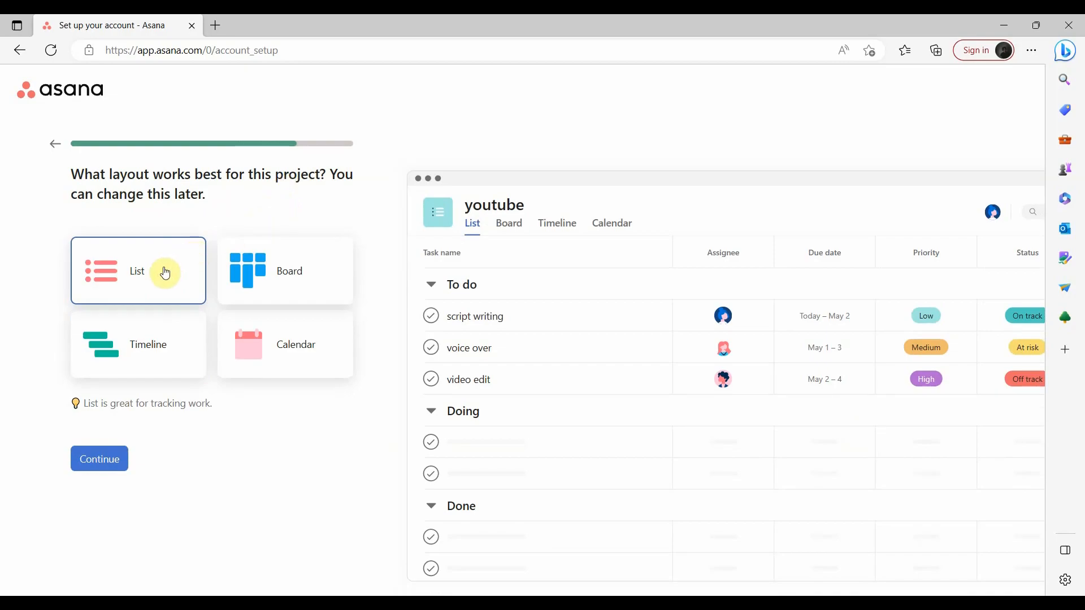
left_click(109, 470)
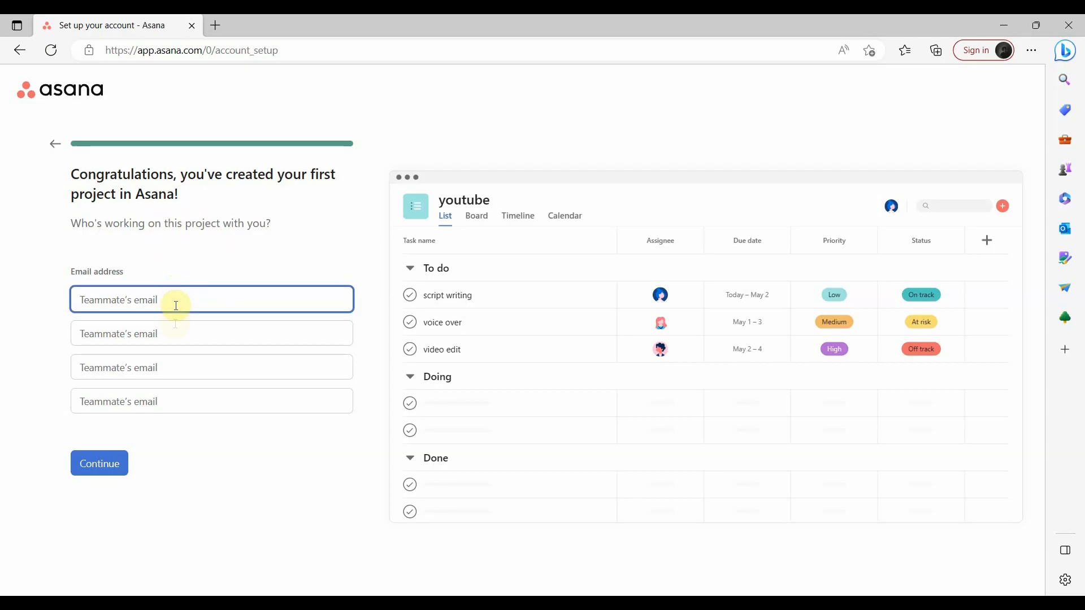
left_click(121, 462)
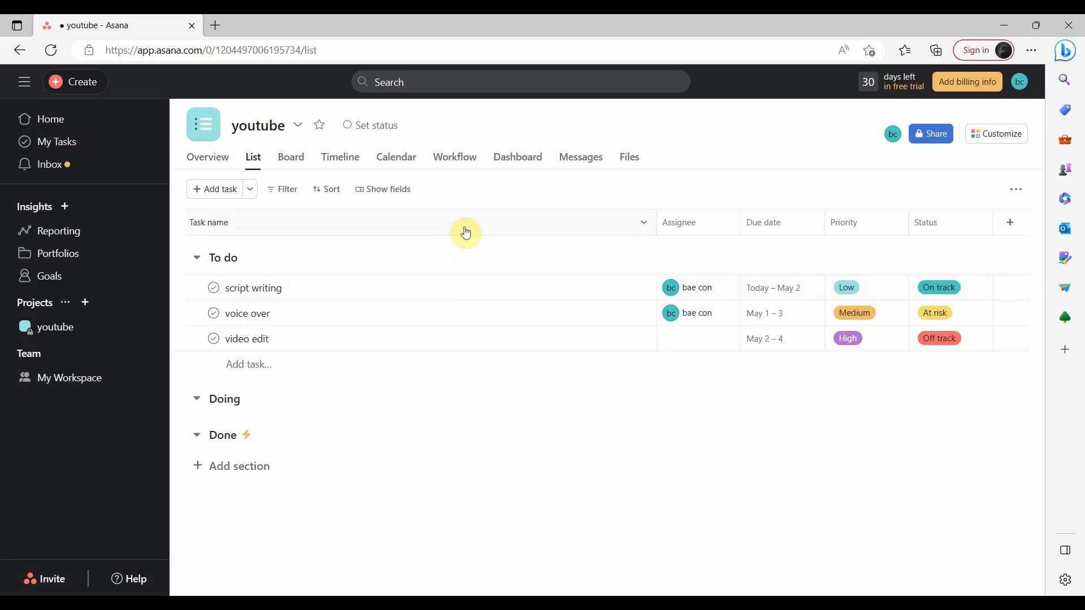
Open the script writing task's details, keep its current assignee and set its due date to 05/03/23.
left_click(392, 292)
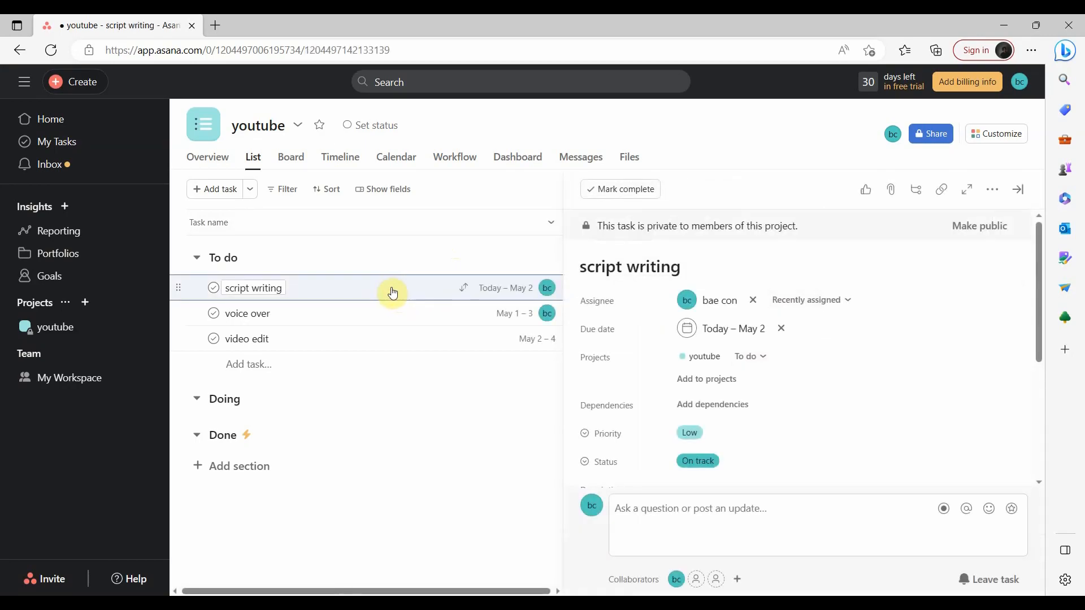
left_click(695, 304)
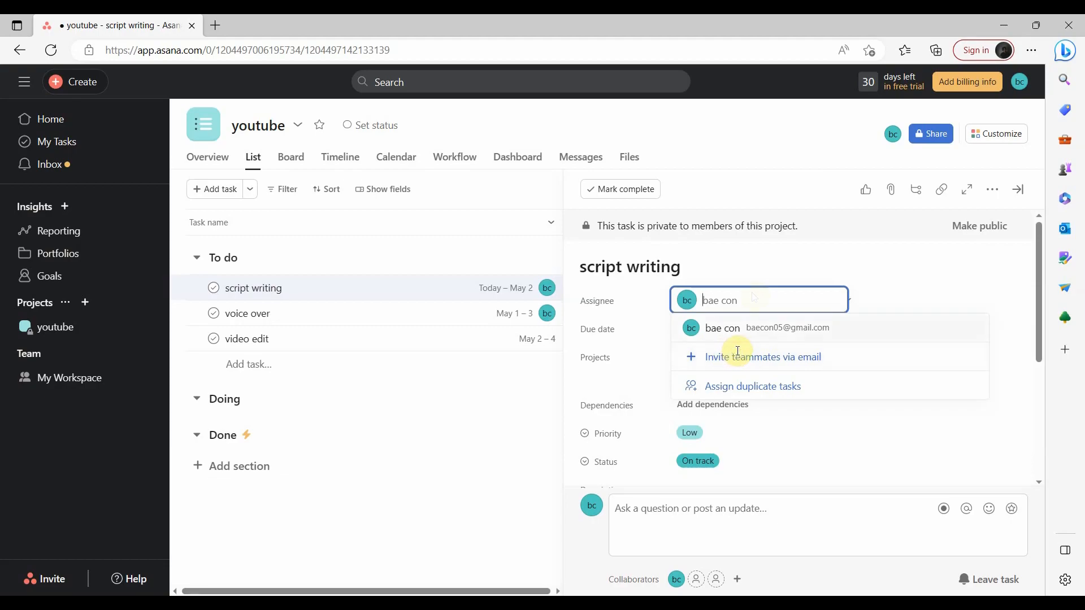
left_click(720, 328)
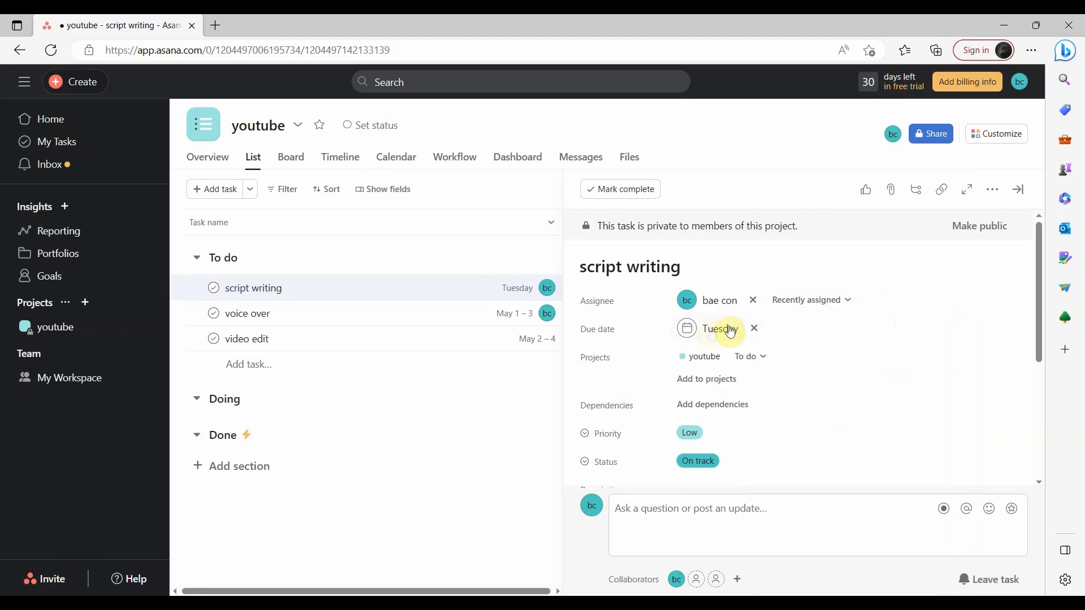
left_click(711, 329)
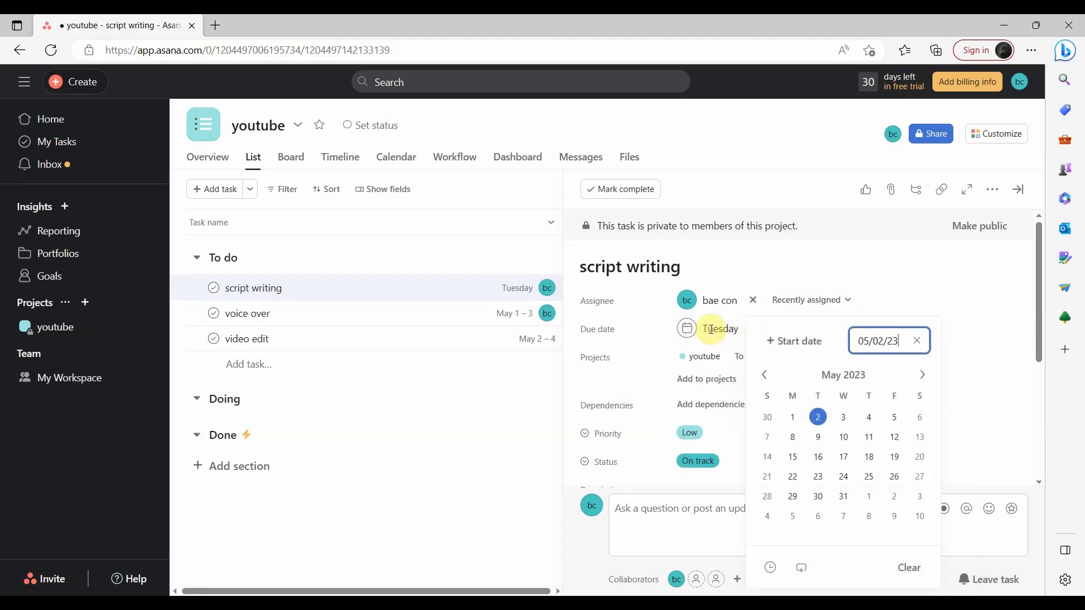
left_click(842, 415)
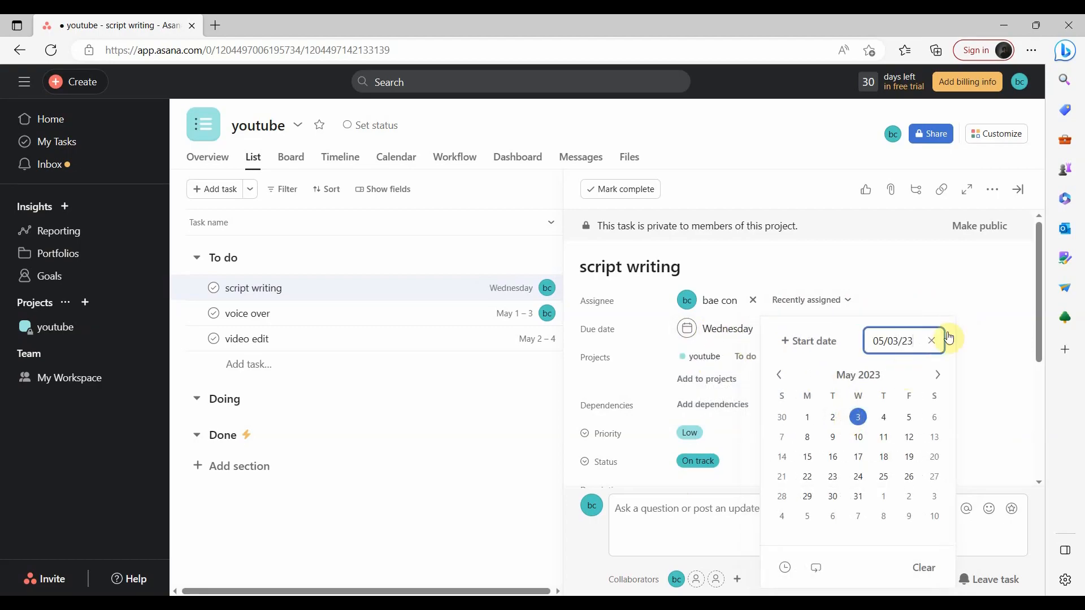
left_click(963, 319)
Set the script writing task's priority to High.
scroll(915, 345, "down", 1)
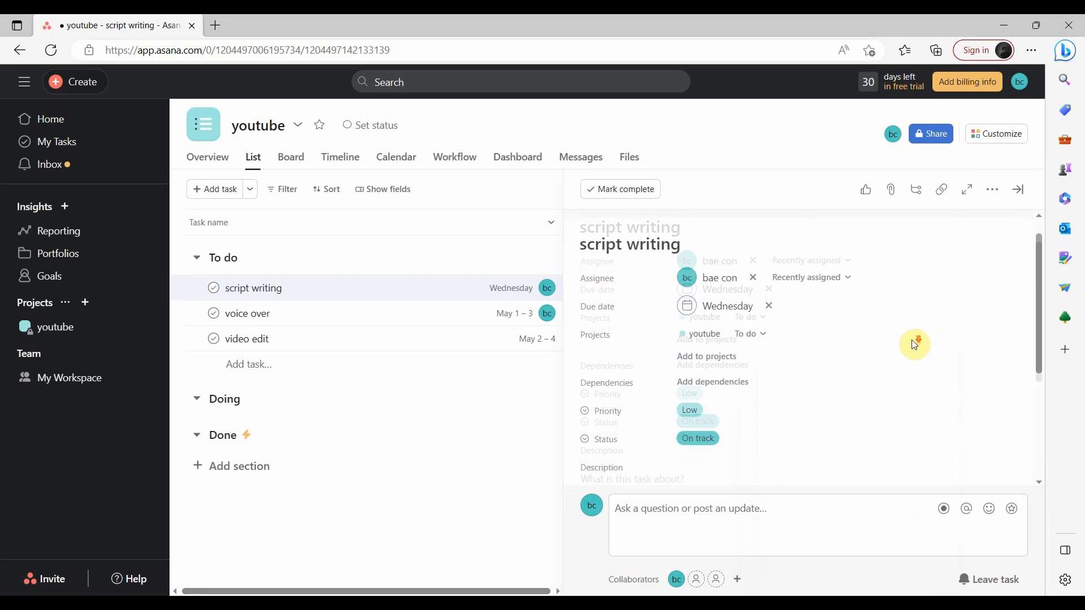
scroll(913, 344, "down", 2)
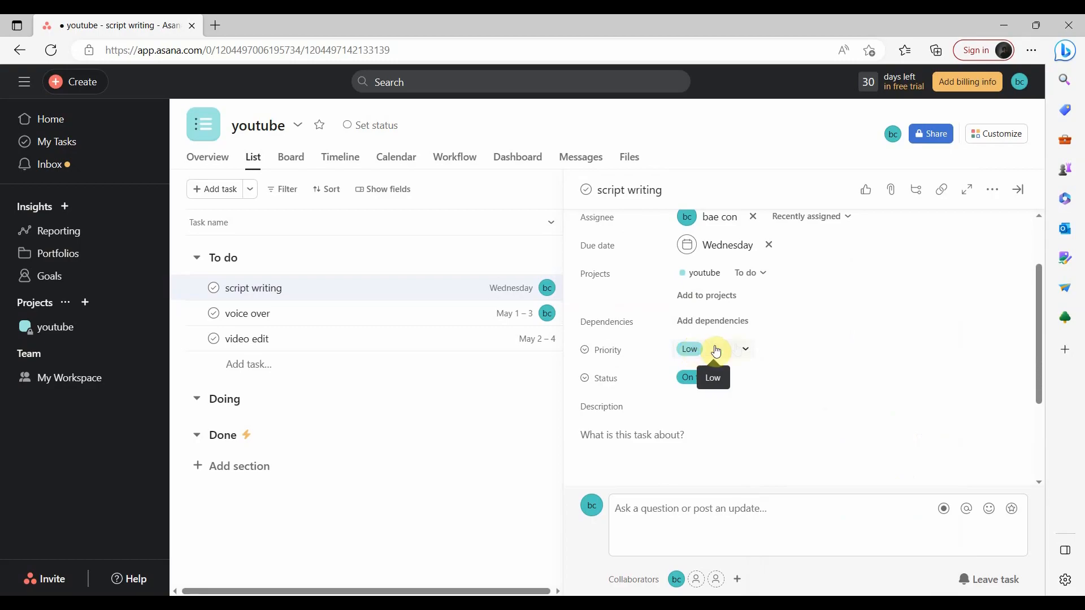
left_click(746, 345)
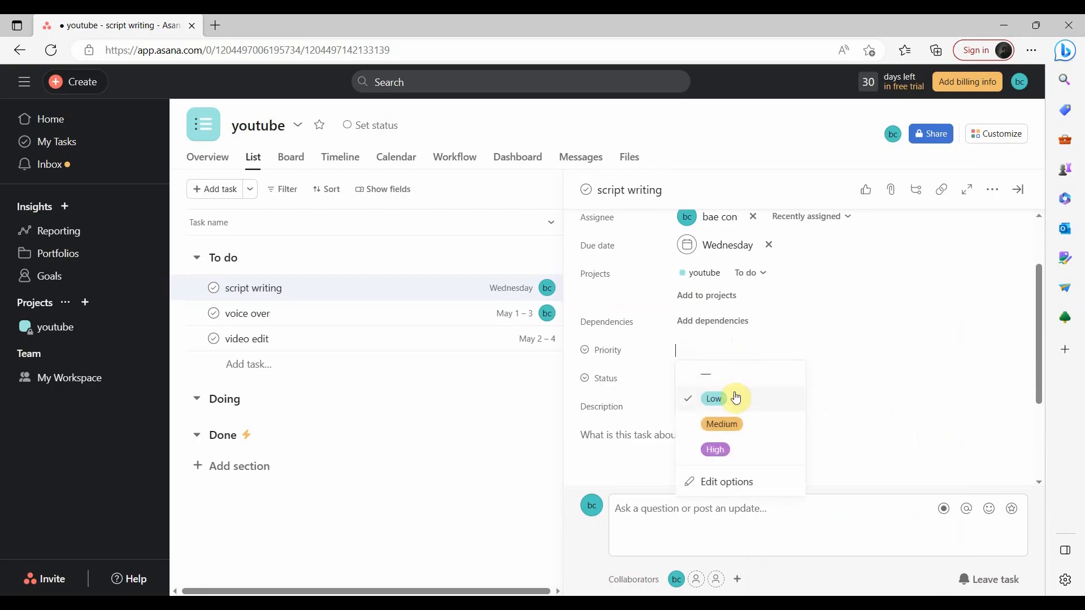
left_click(738, 423)
left_click(723, 350)
left_click(728, 446)
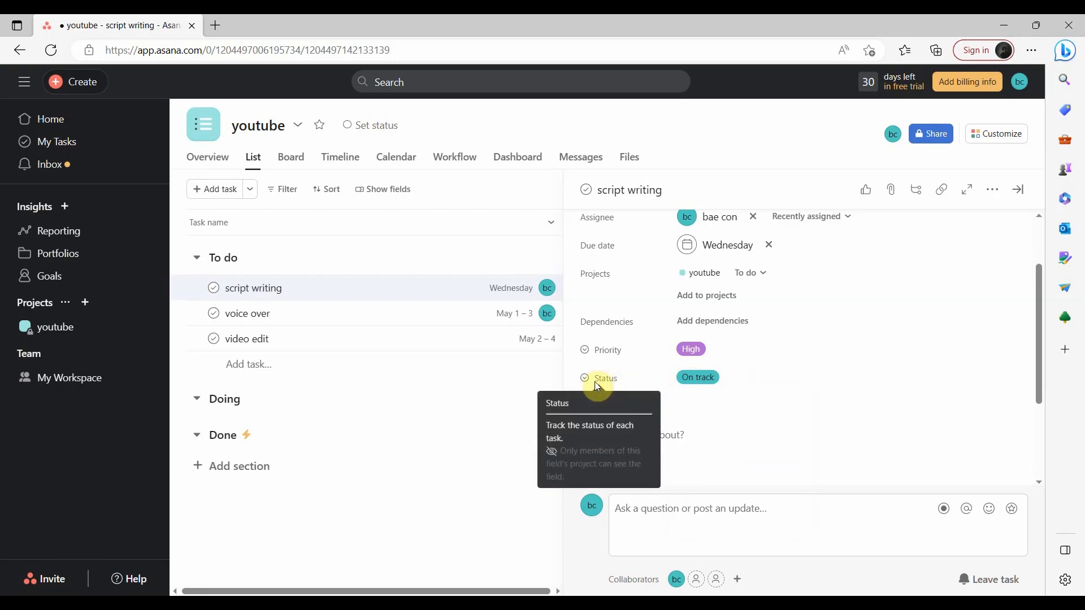
Review the script writing task's status options, description field and comment box, and close its details.
left_click(710, 390)
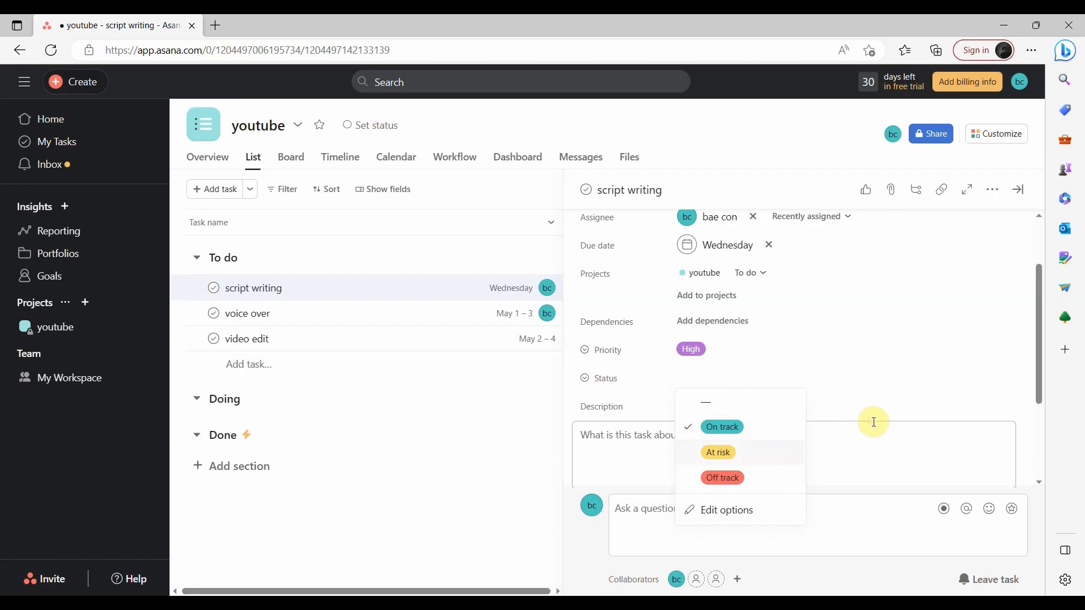
left_click(884, 409)
scroll(890, 411, "down", 1)
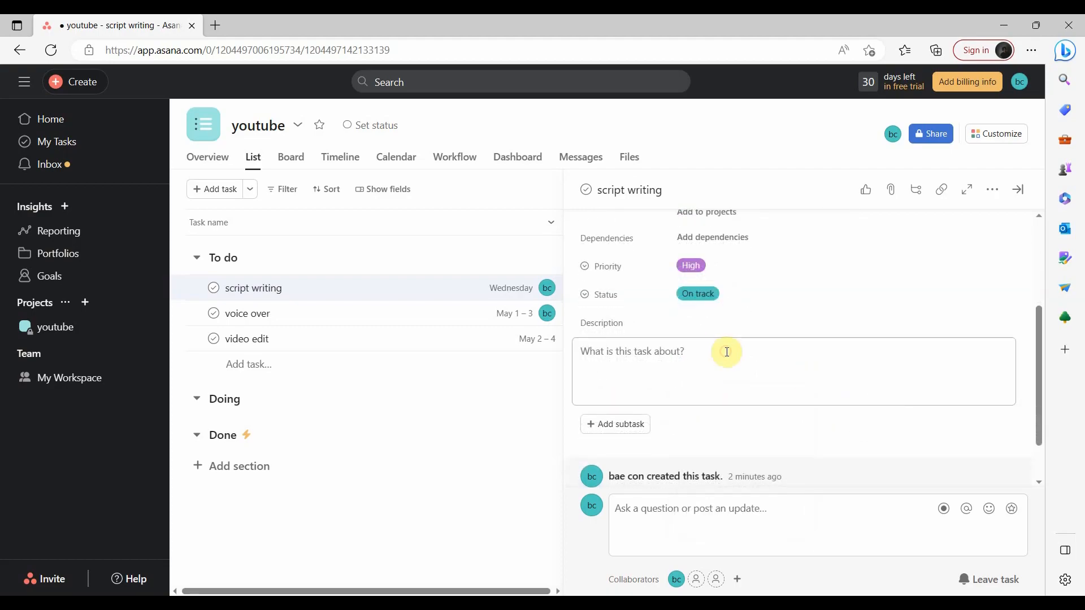
left_click(727, 352)
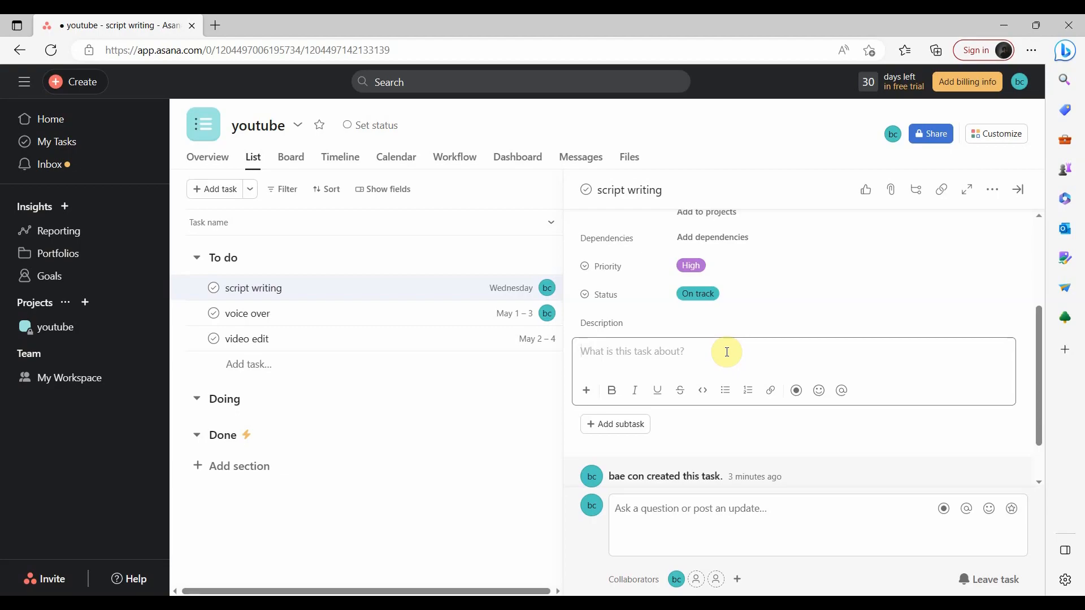
scroll(743, 359, "down", 2)
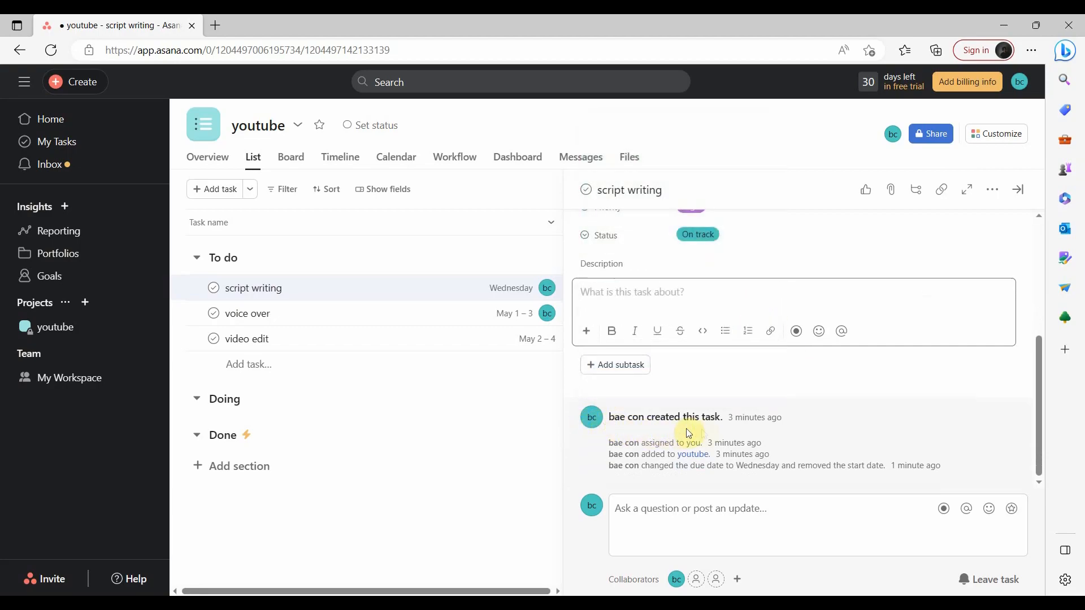
left_click(701, 511)
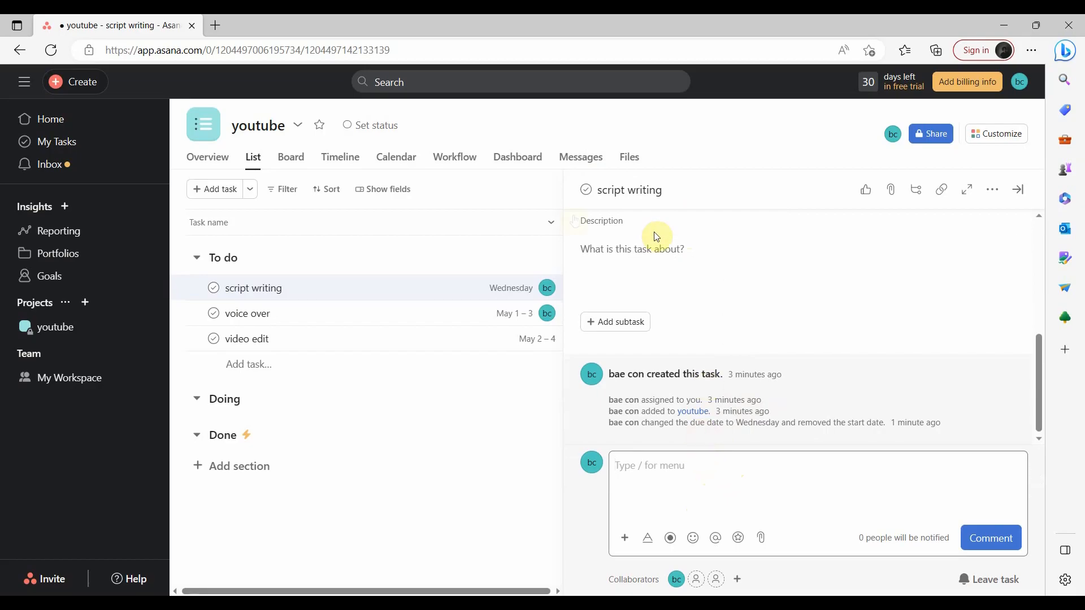
key("Escape")
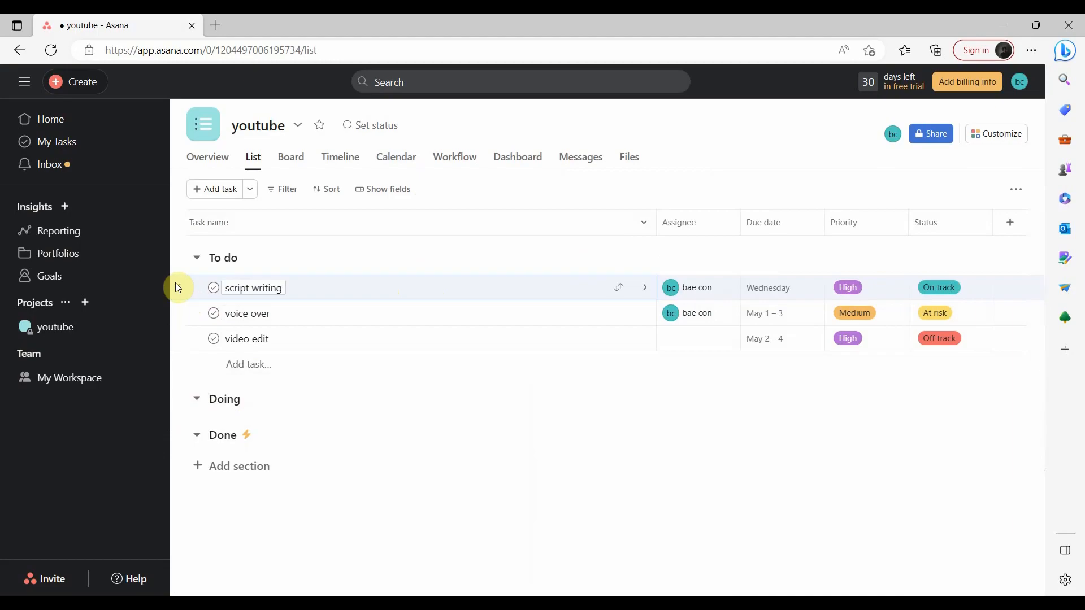
Move the script writing and voice over tasks through Doing to Done, and the video edit task straight to Done.
left_click_drag(176, 287, 190, 411)
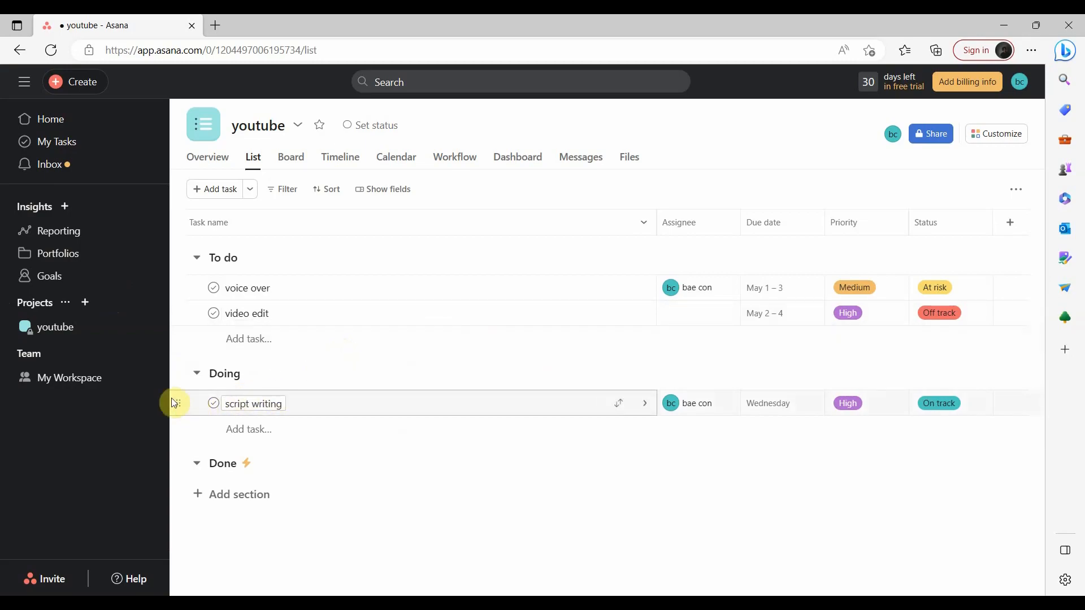
left_click_drag(174, 403, 180, 469)
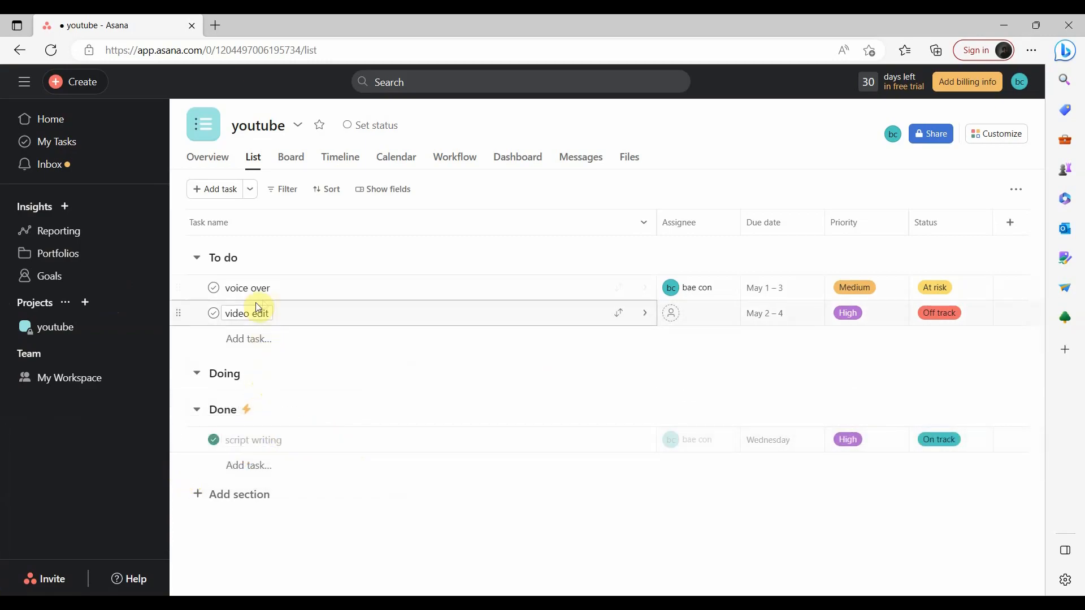
left_click(322, 288)
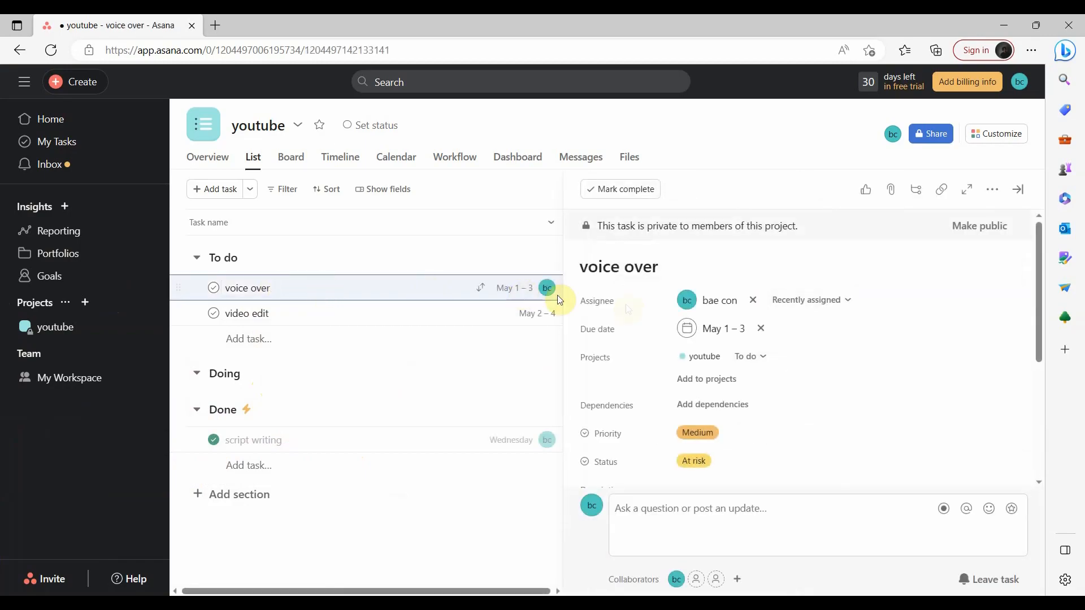
key("Escape")
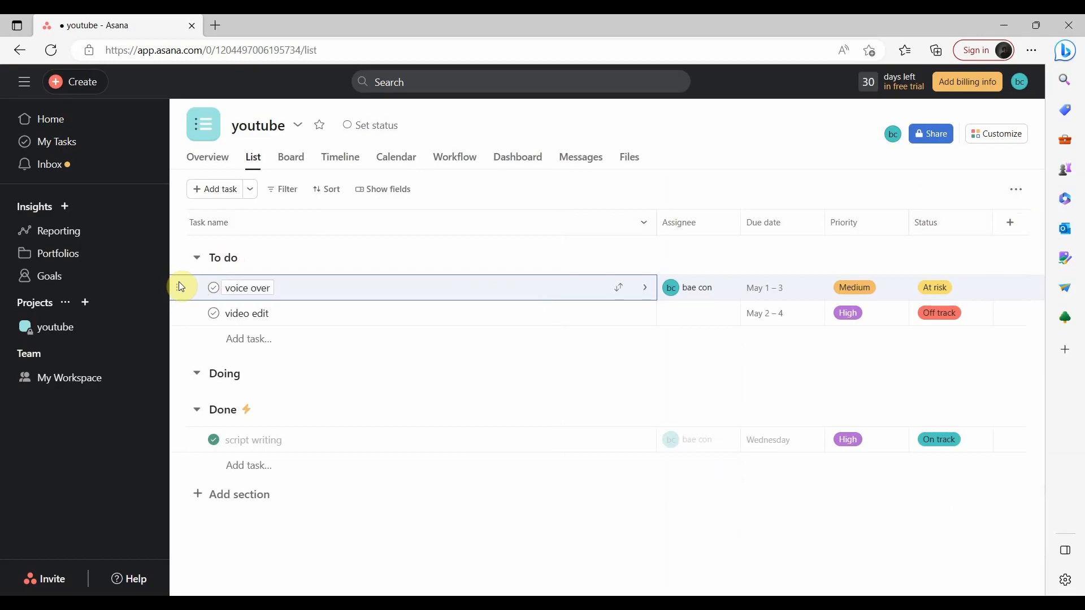
left_click_drag(180, 287, 182, 375)
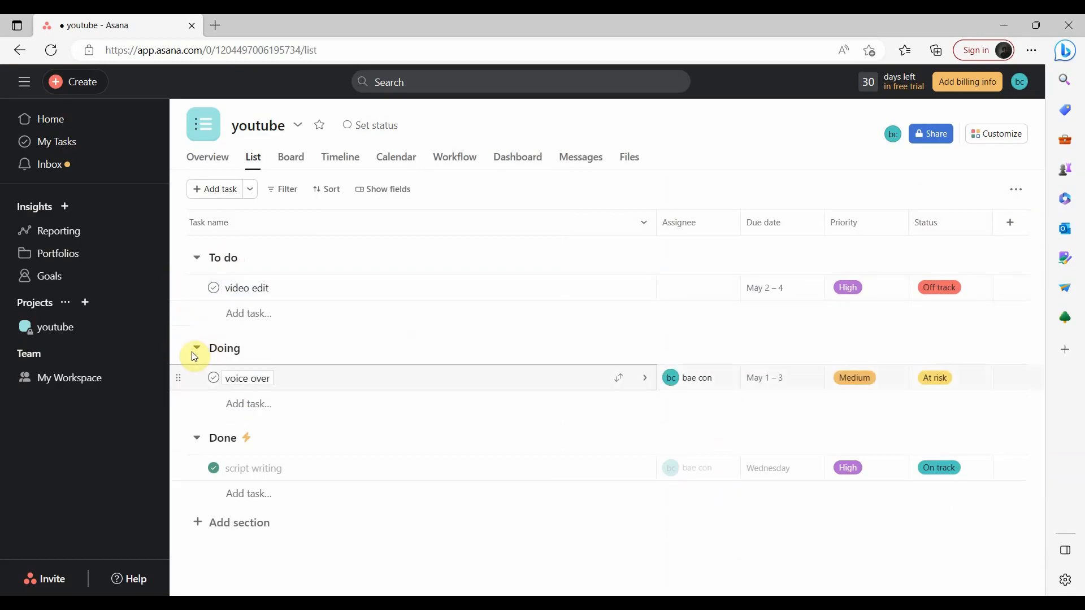
left_click_drag(174, 375, 188, 450)
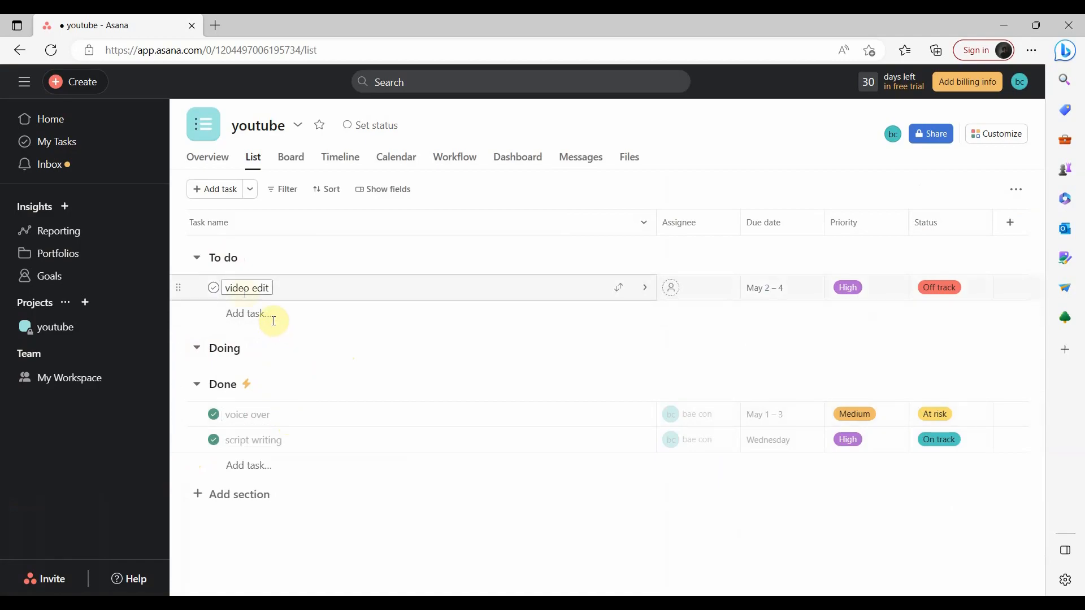
left_click_drag(199, 292, 182, 388)
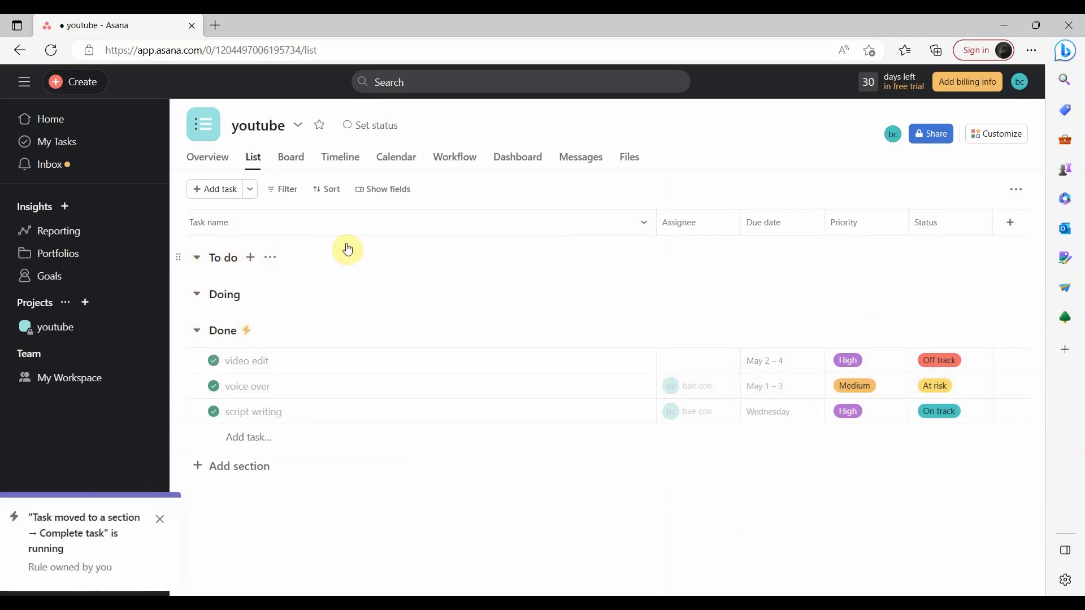
Add the tasks "script", "voiceover" and "video edit" to the To do section.
left_click(252, 260)
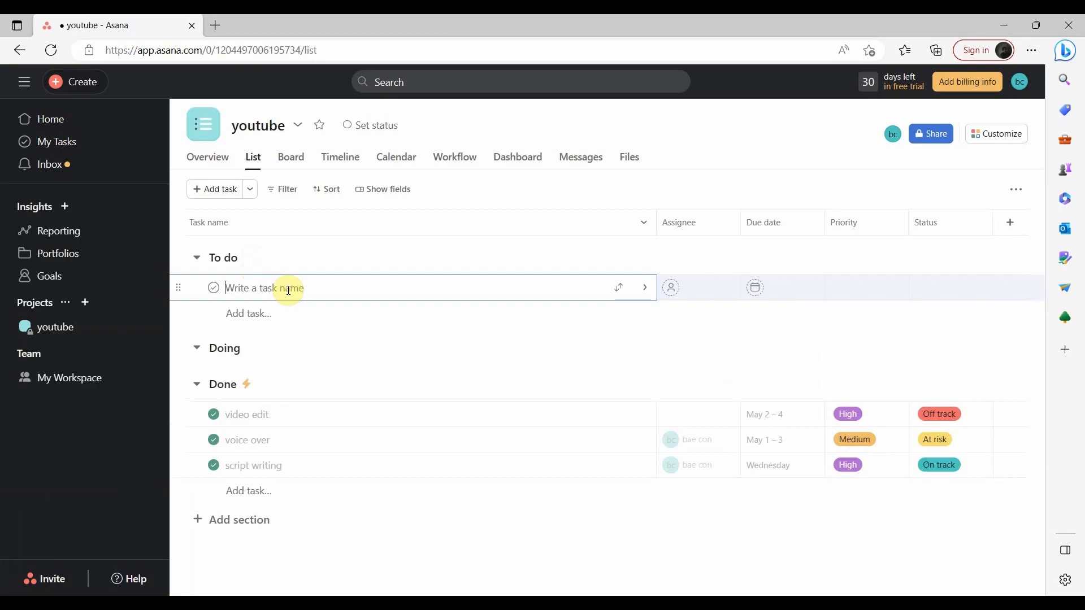
type("script")
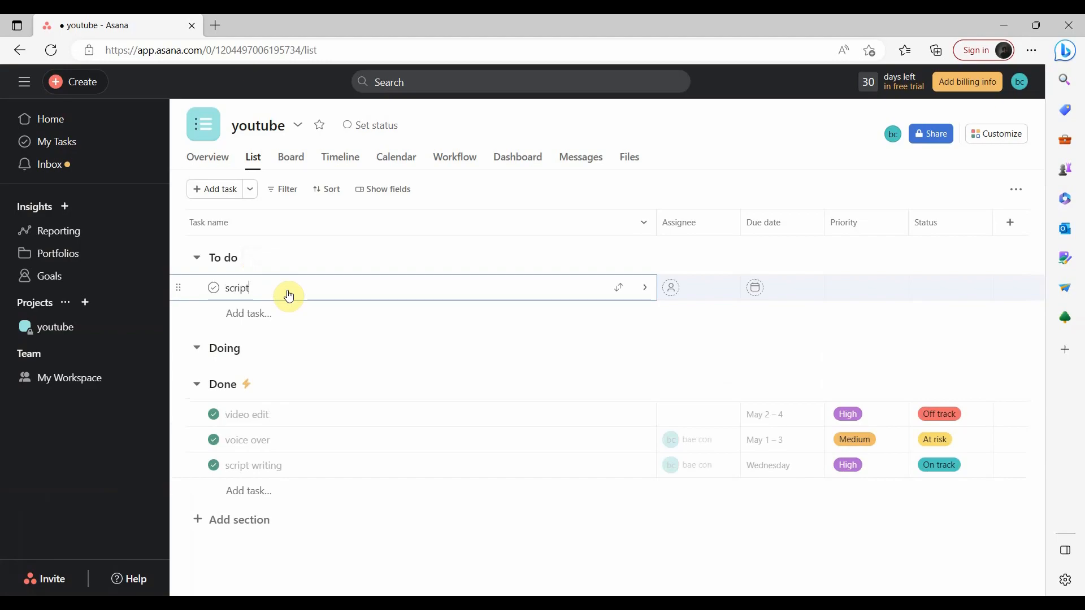
key("Return")
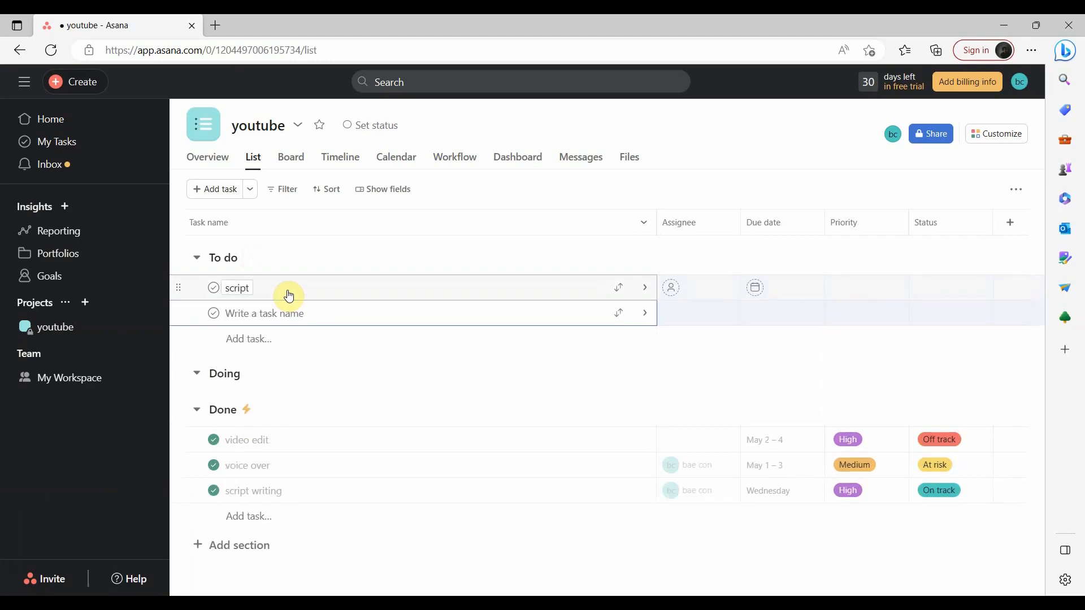
type("voce")
type("iceover")
key("Return")
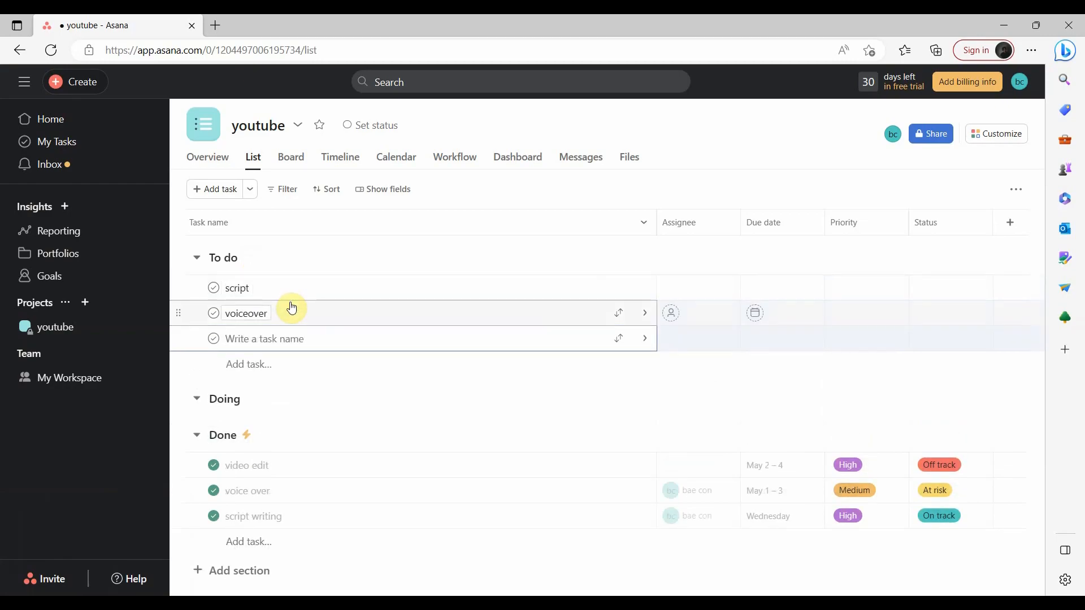
type("video e")
type("dit")
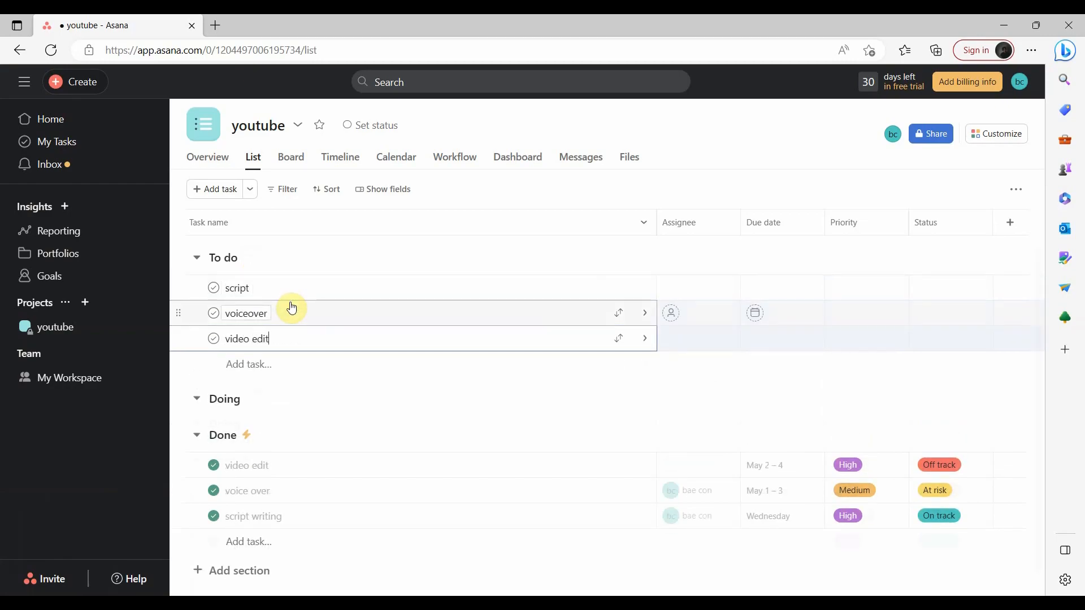
key("Return")
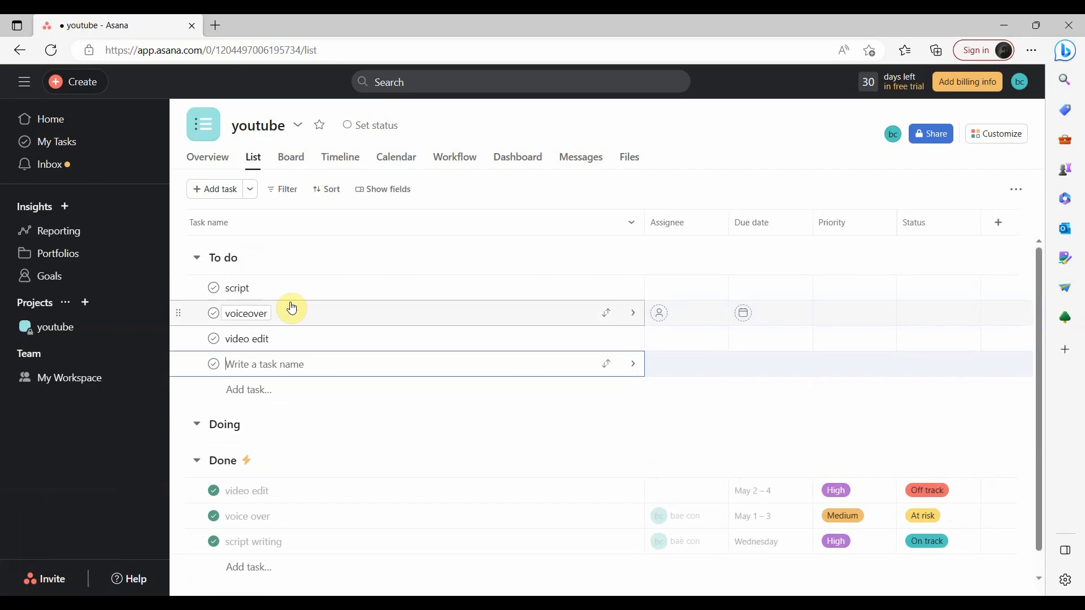
left_click(723, 409)
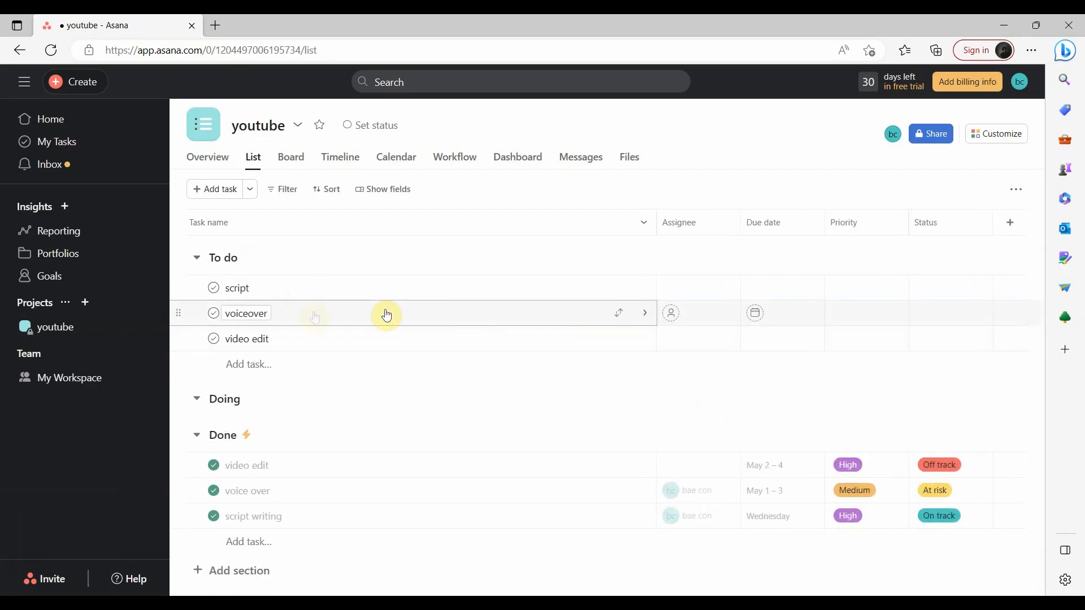
Review the script task's details and move the task from To do to Doing.
left_click(300, 290)
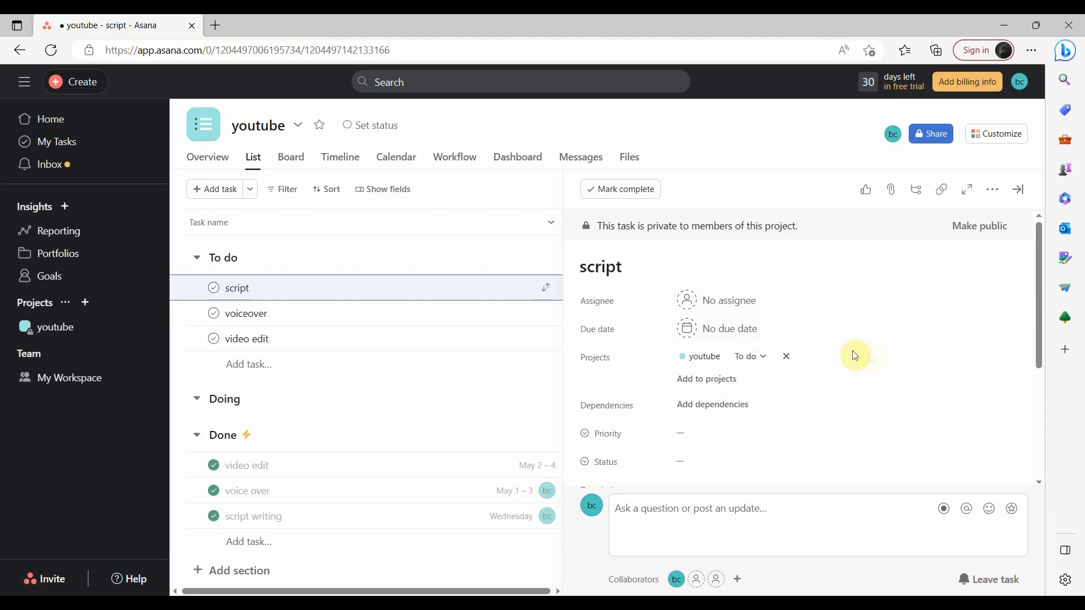
scroll(852, 355, "down", 3)
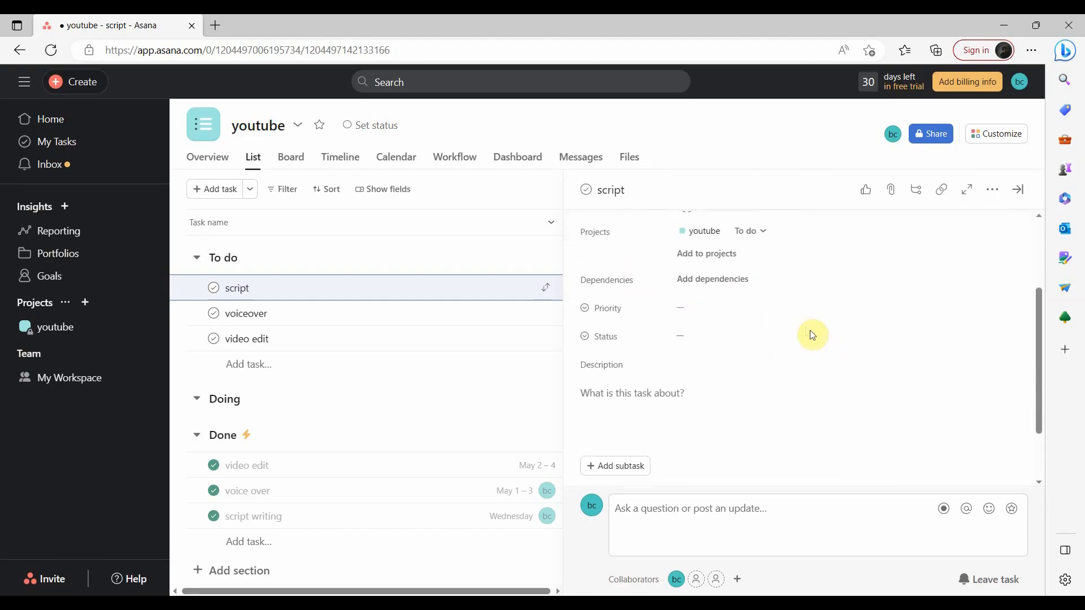
scroll(807, 333, "down", 1)
mouse_move(602, 269)
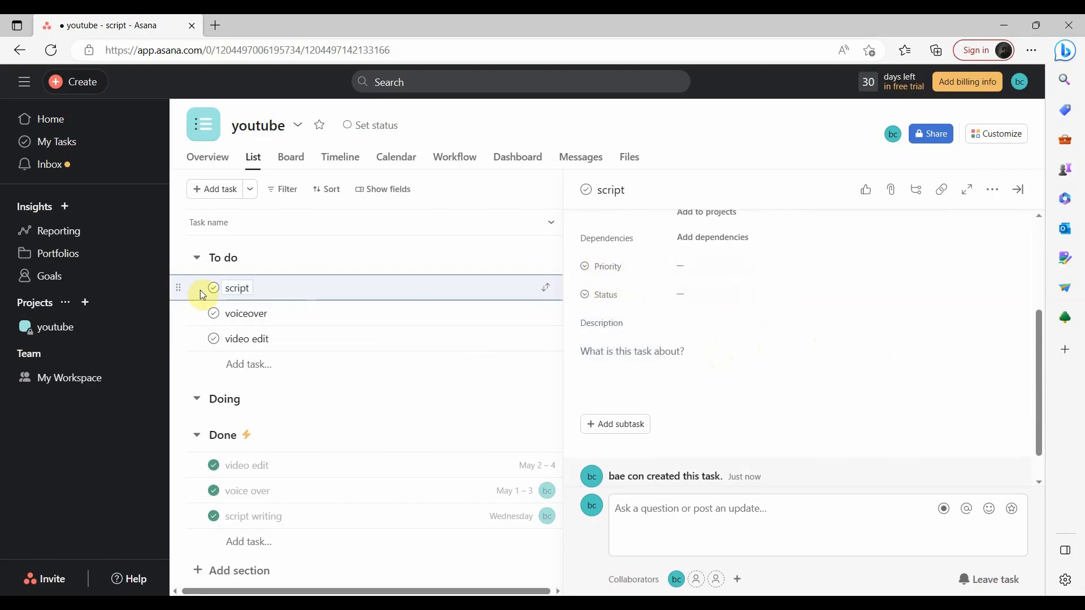
left_click_drag(175, 281, 194, 402)
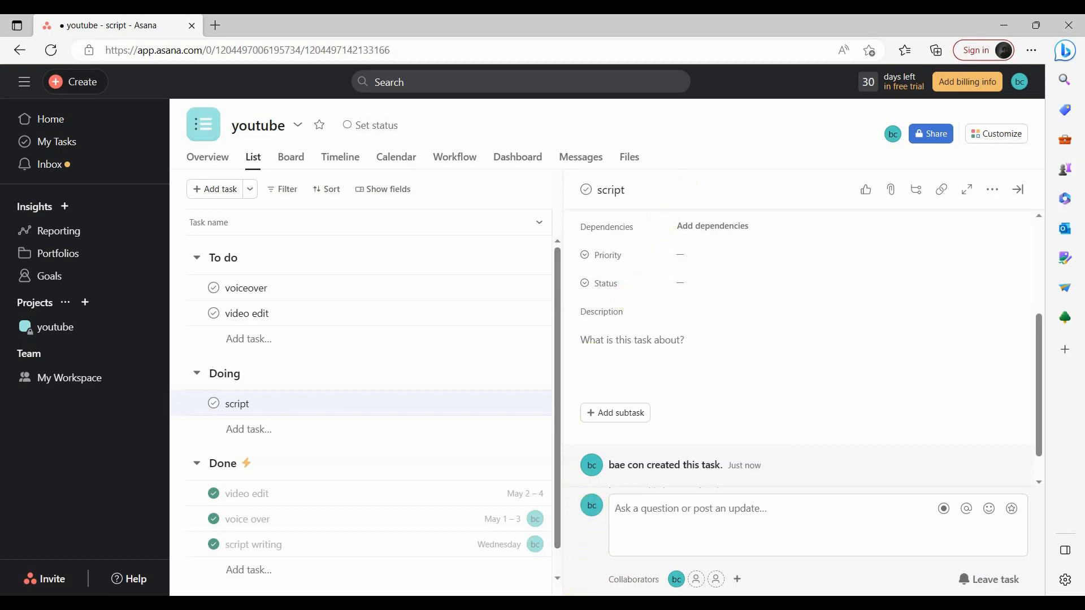
mouse_move(570, 606)
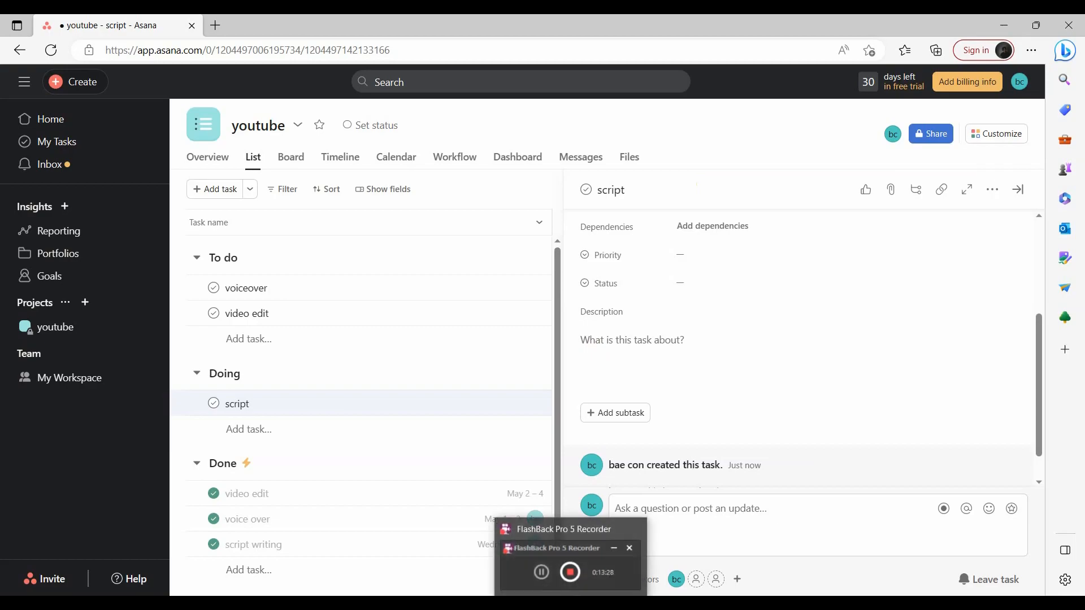